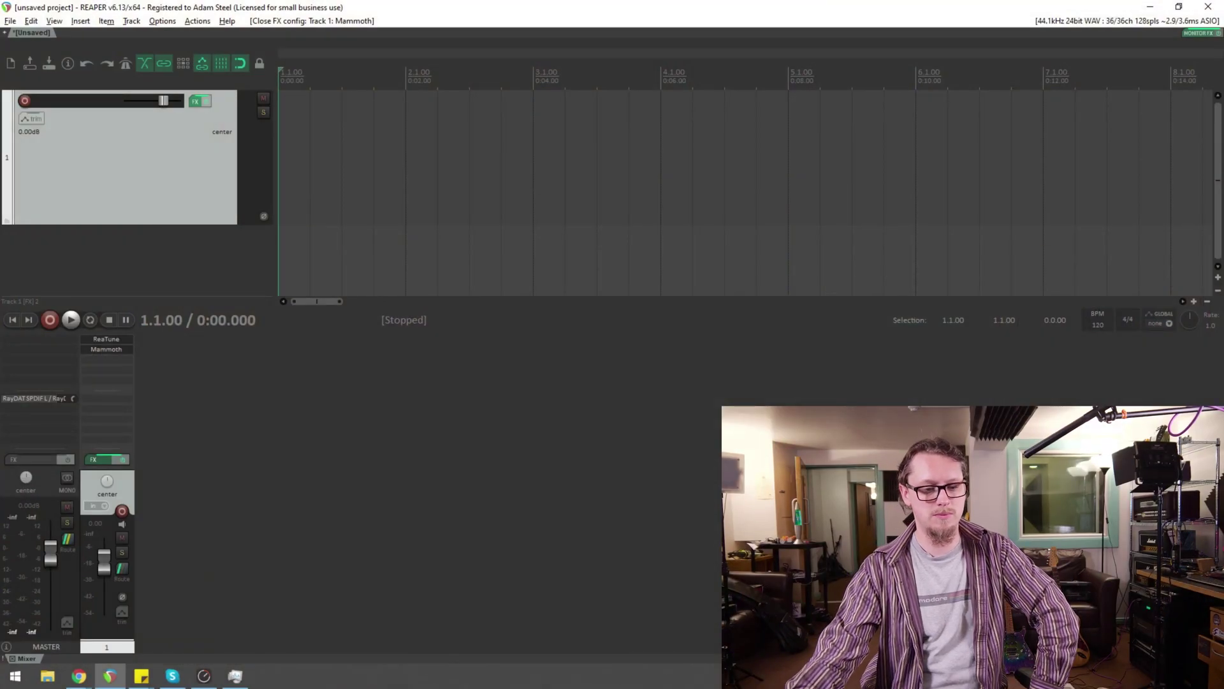
Step: Make track 1 taller by dragging its bottom edge down
drag(120, 225, 119, 248)
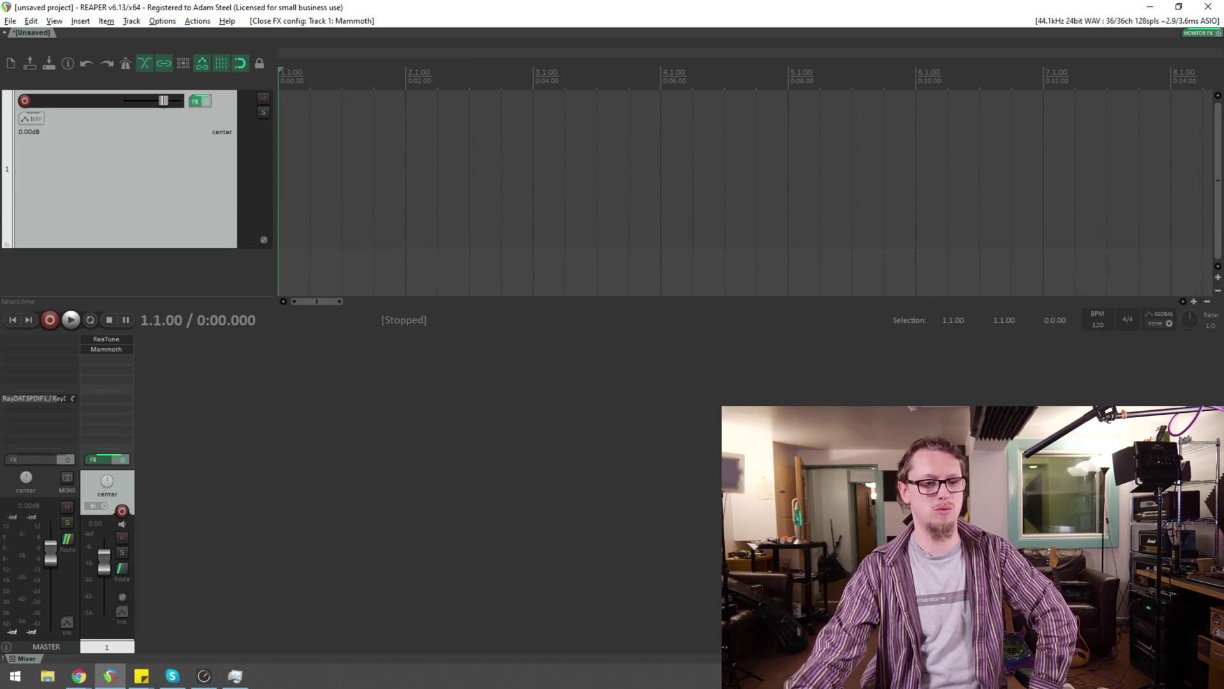
scroll(746, 191, down, 3)
click(162, 21)
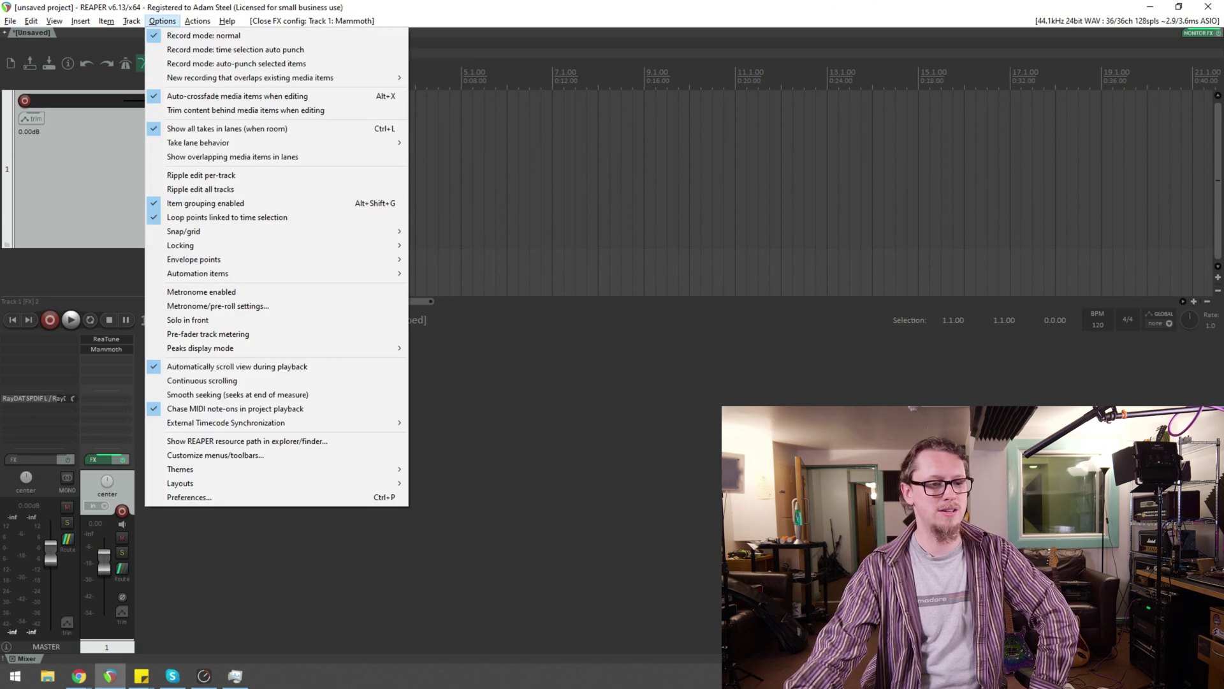
key(Escape)
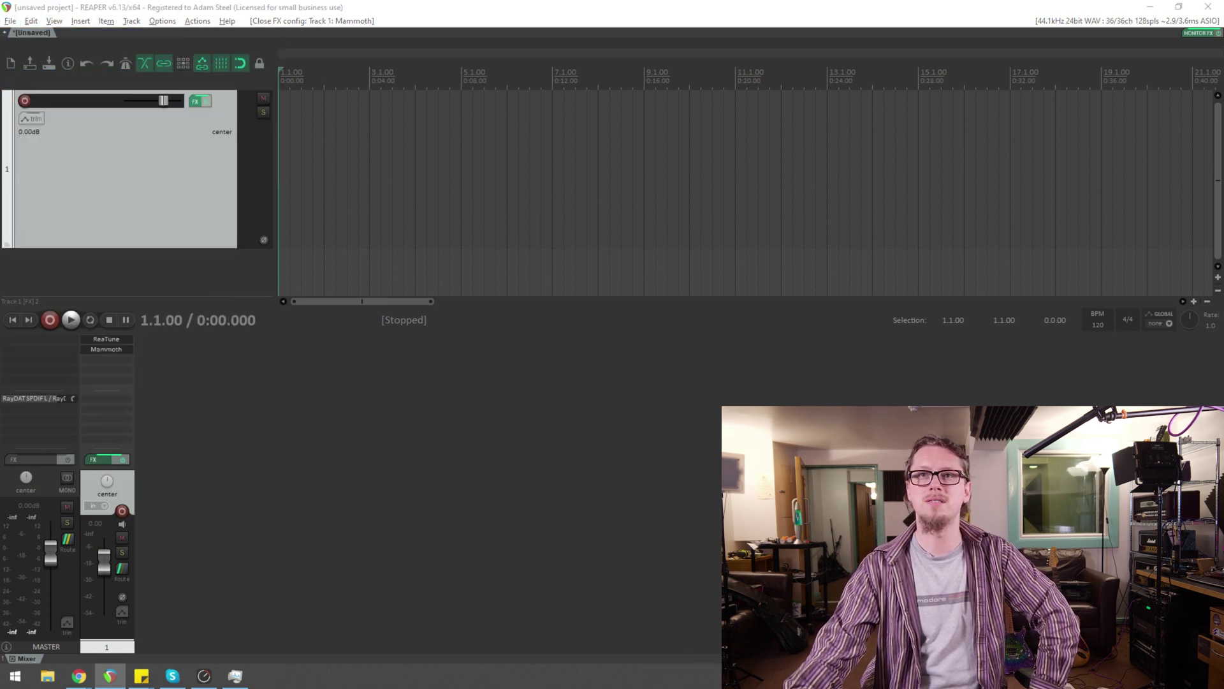
Step: Save the project as 'Backup test 1' in the Dropbox folder
key(ctrl+s)
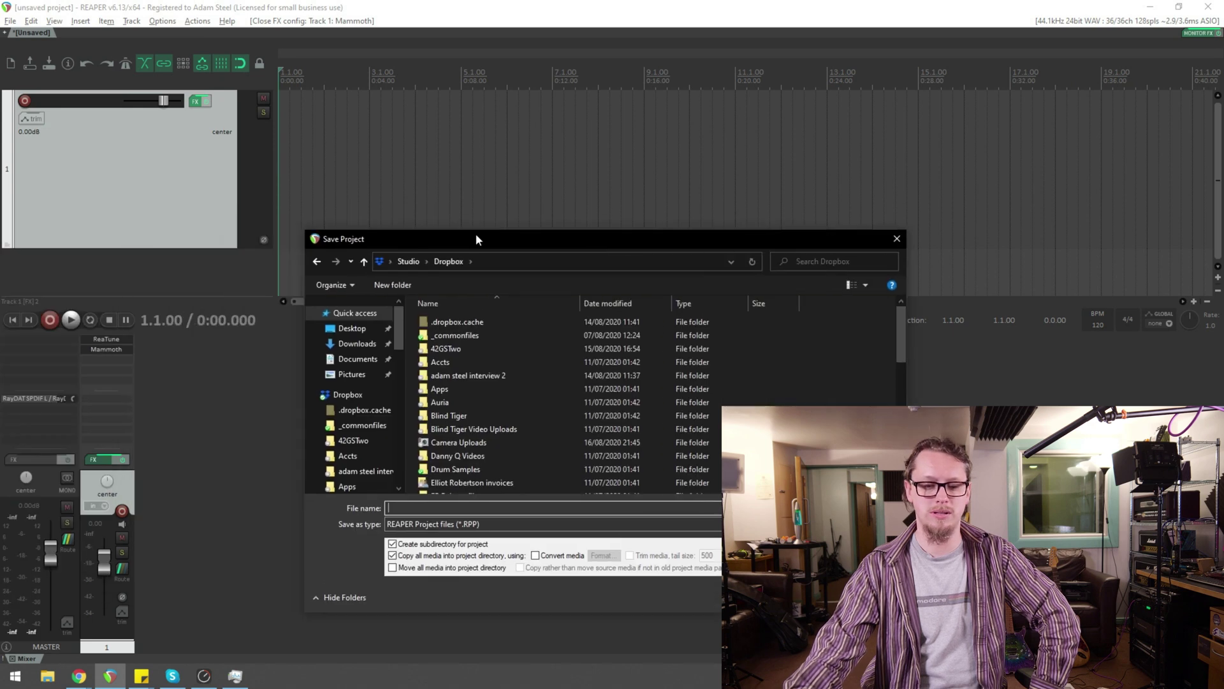
drag(476, 238, 282, 227)
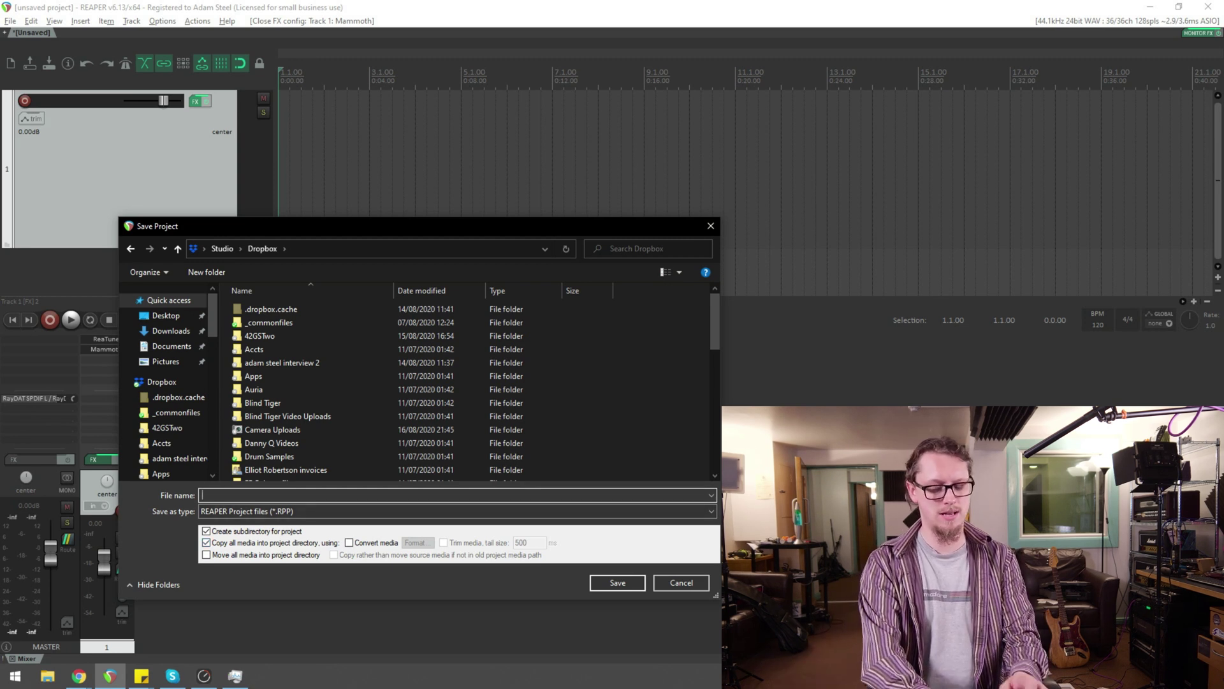
text(Backup test 1)
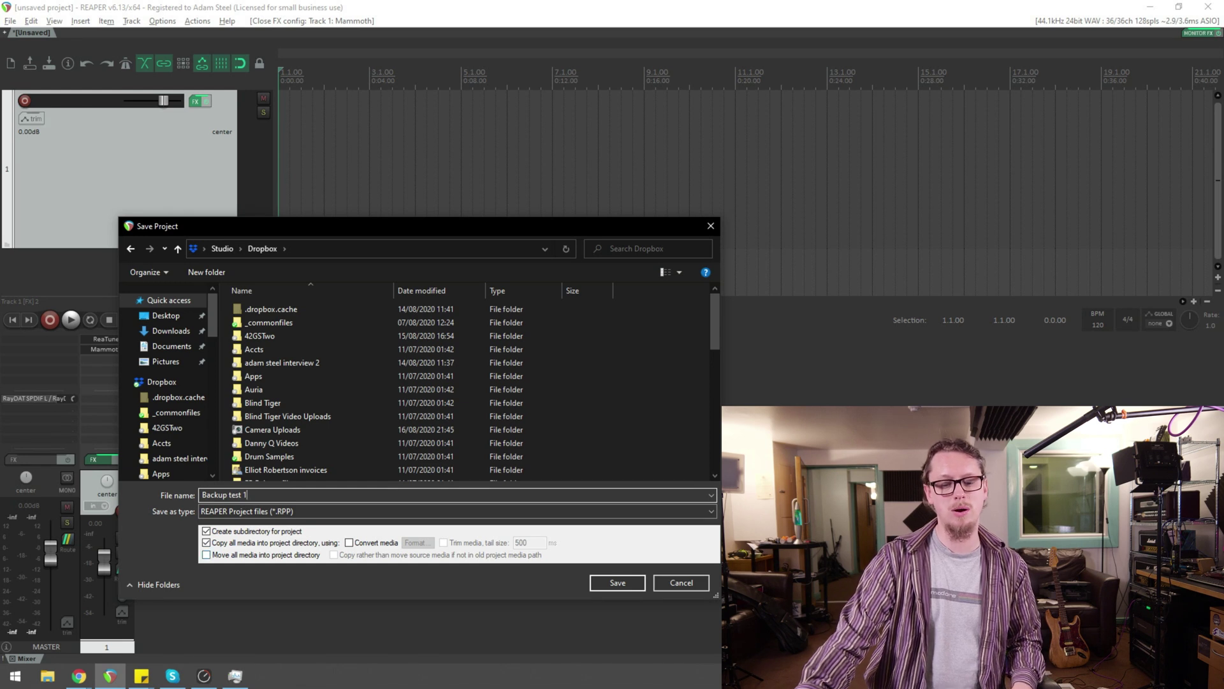
click(617, 582)
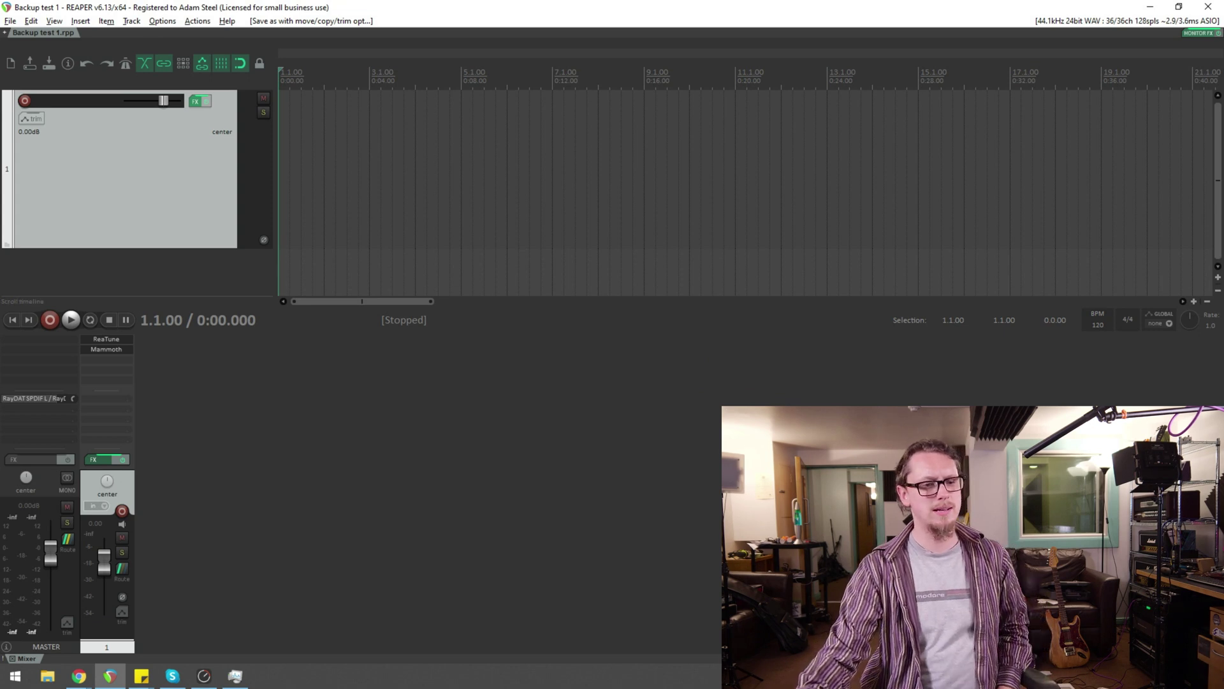
Step: Open REAPER's Preferences window and scroll its category list up toward the Project page
click(162, 21)
click(190, 497)
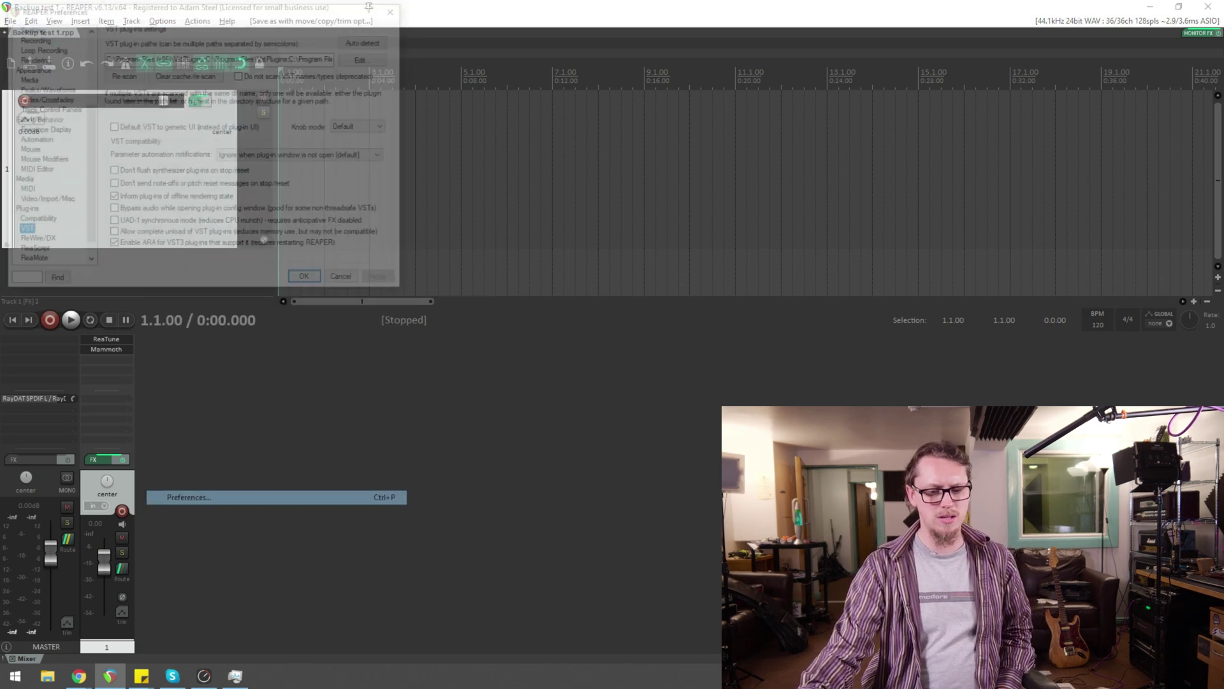
drag(194, 14, 356, 183)
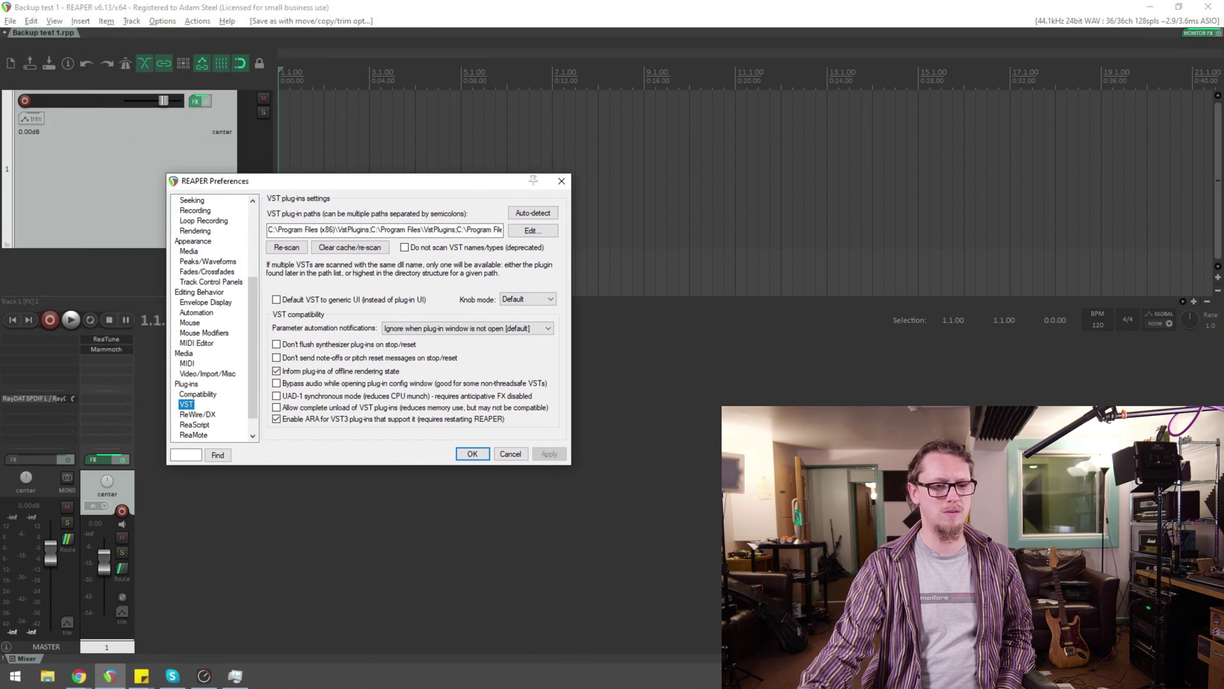
click(163, 20)
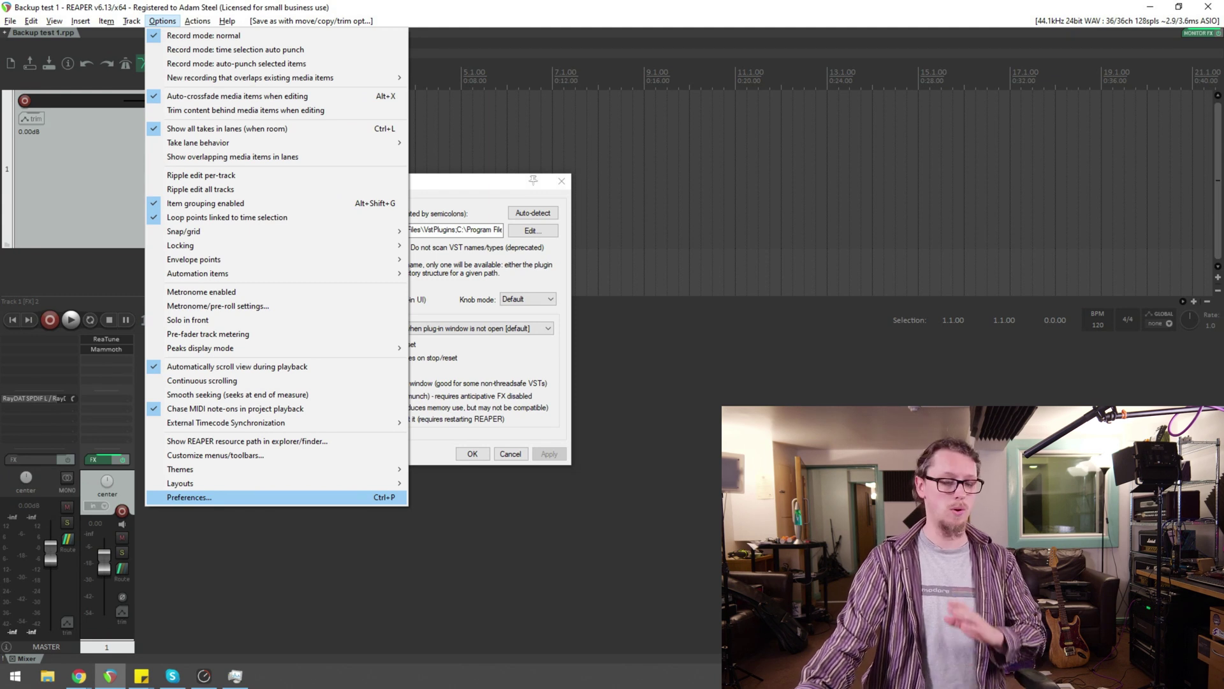
key(Up)
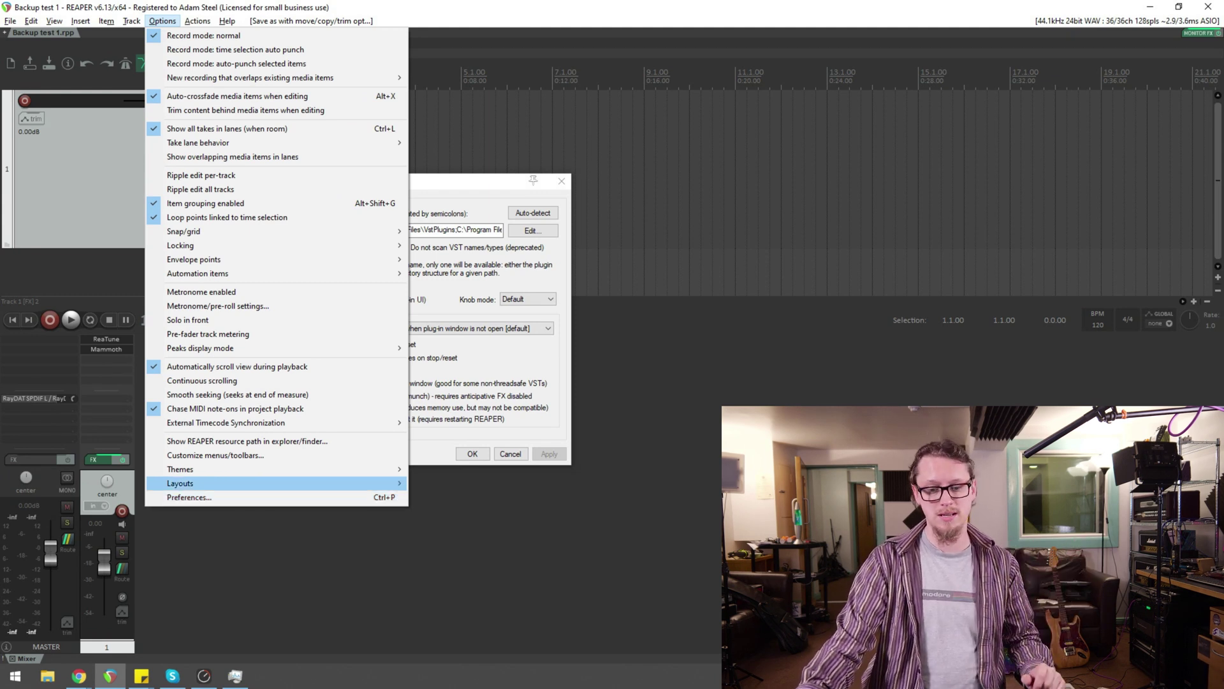
key(Down)
key(Return)
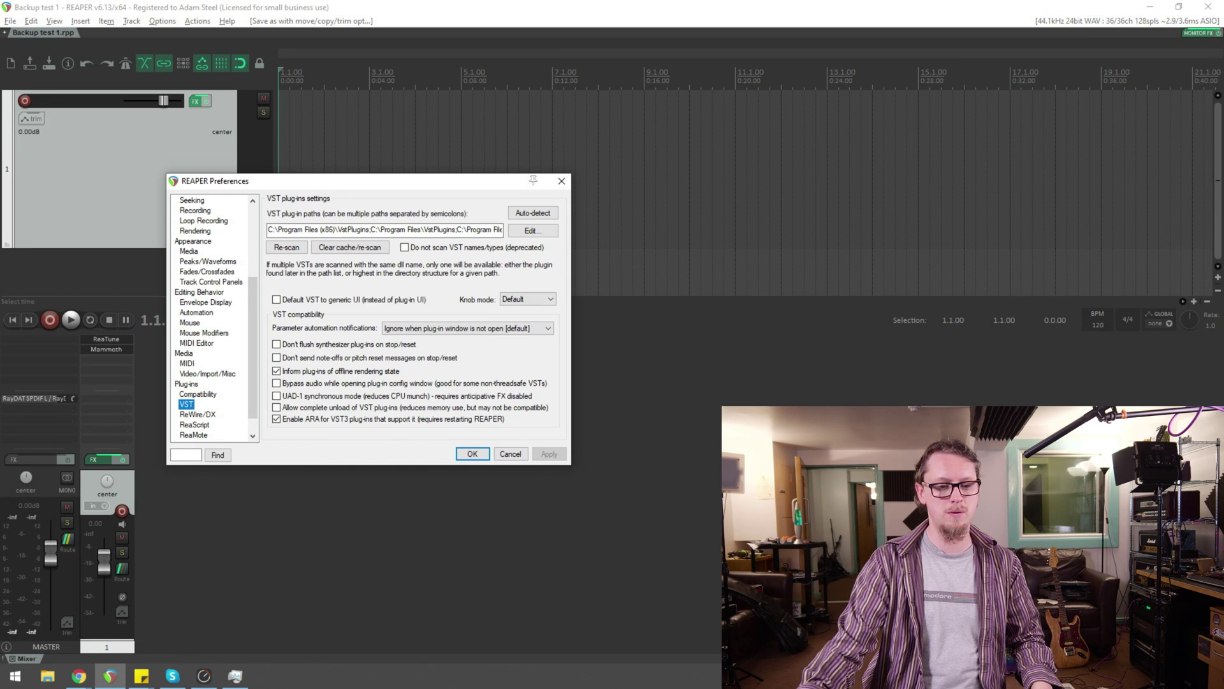
scroll(189, 352, up, 1)
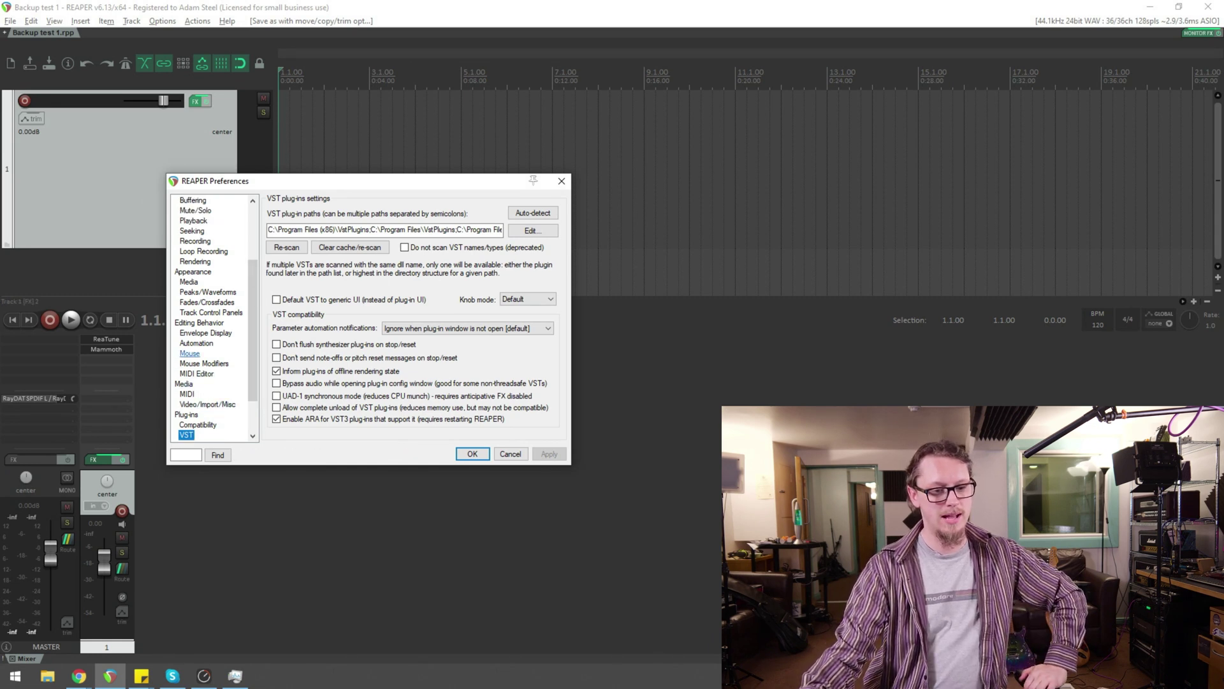
scroll(189, 353, up, 3)
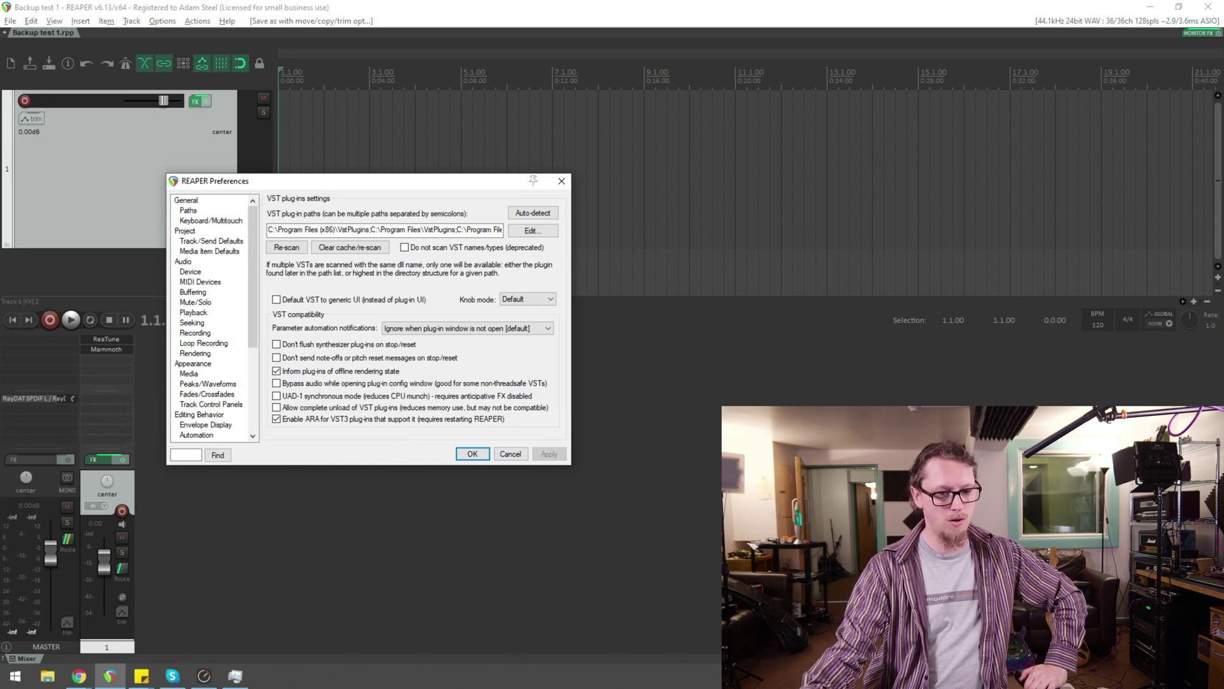
click(185, 231)
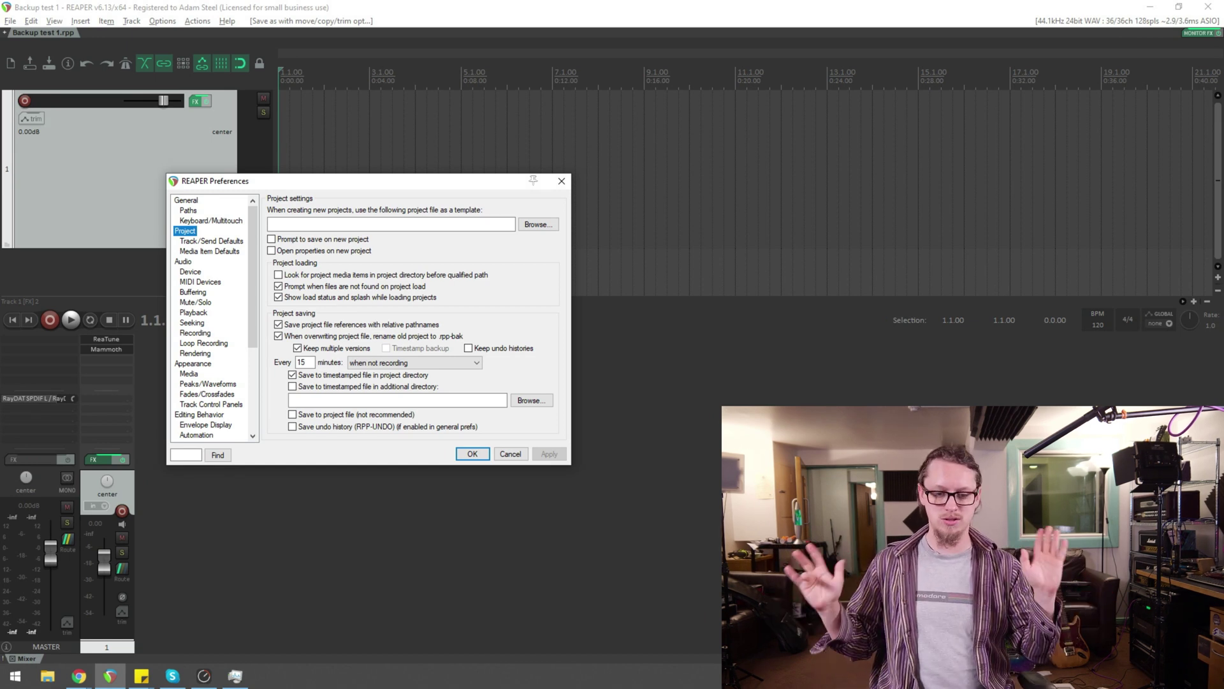
mouse_move(373, 336)
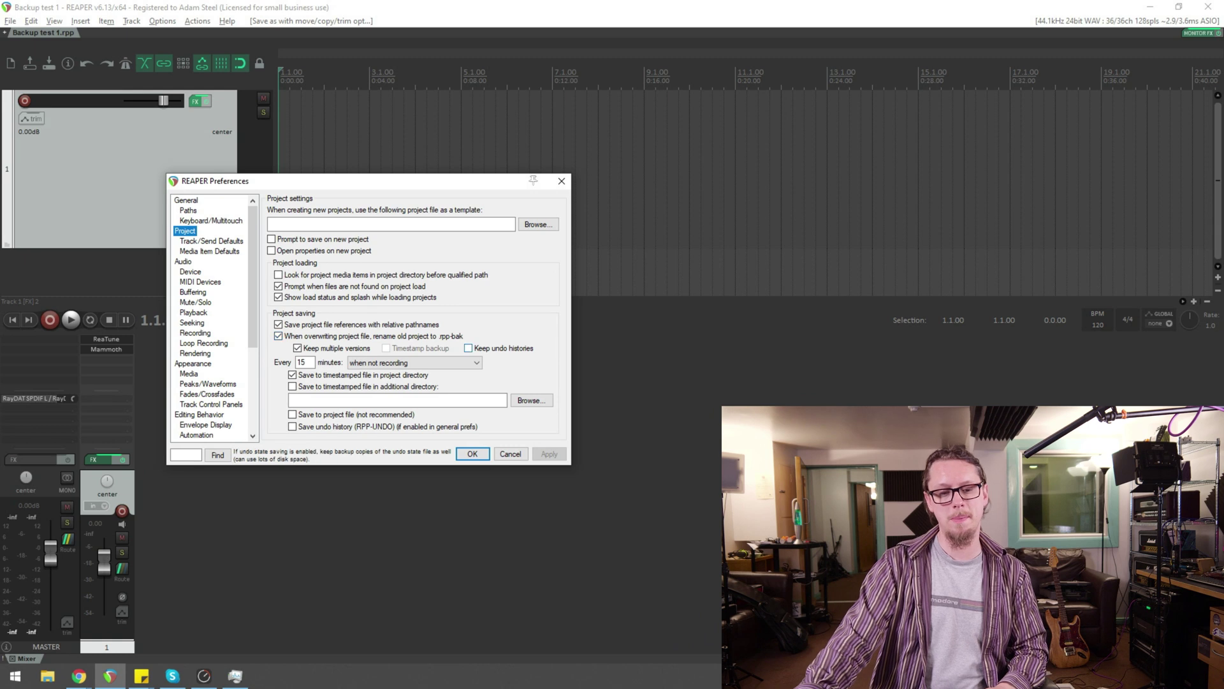
mouse_move(331, 348)
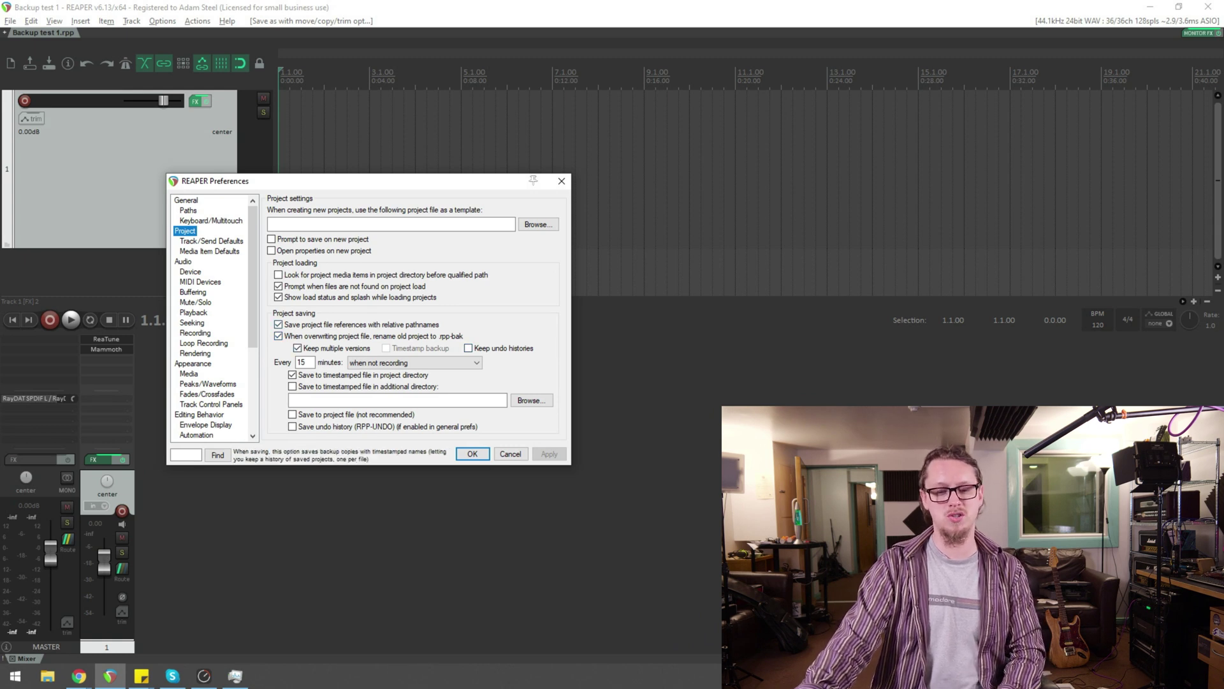
Step: Try Timestamp backup, then revert to keeping multiple versions in the .rpp-bak file
click(331, 348)
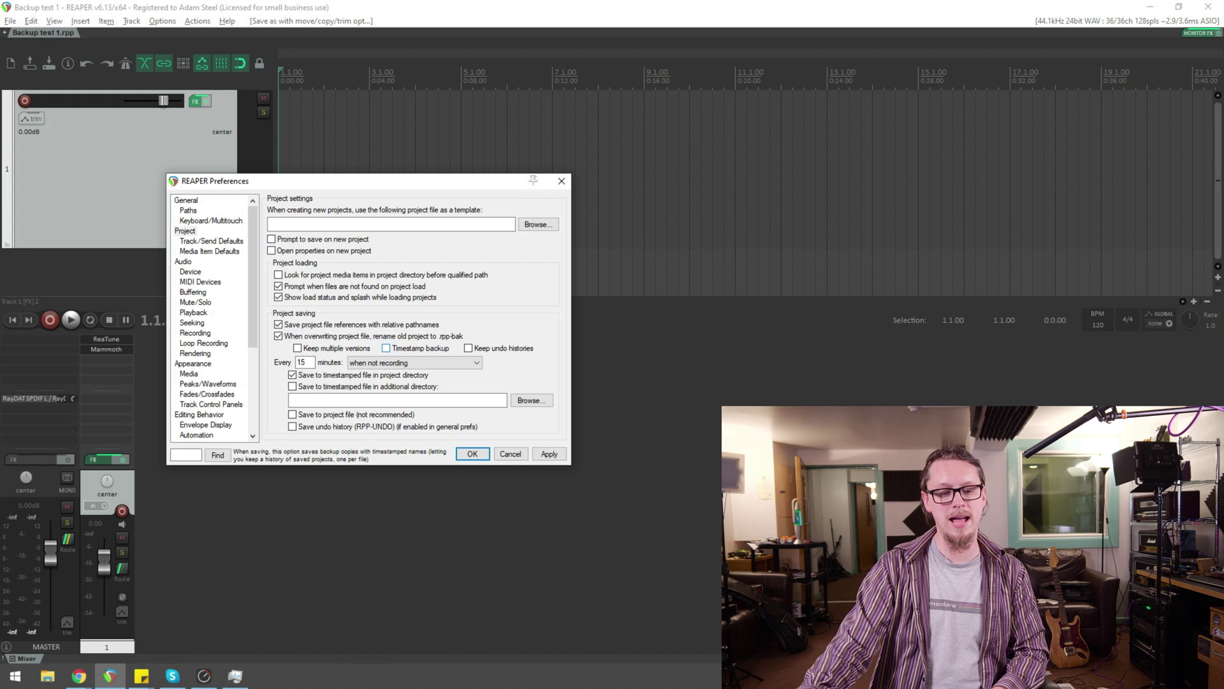
click(386, 347)
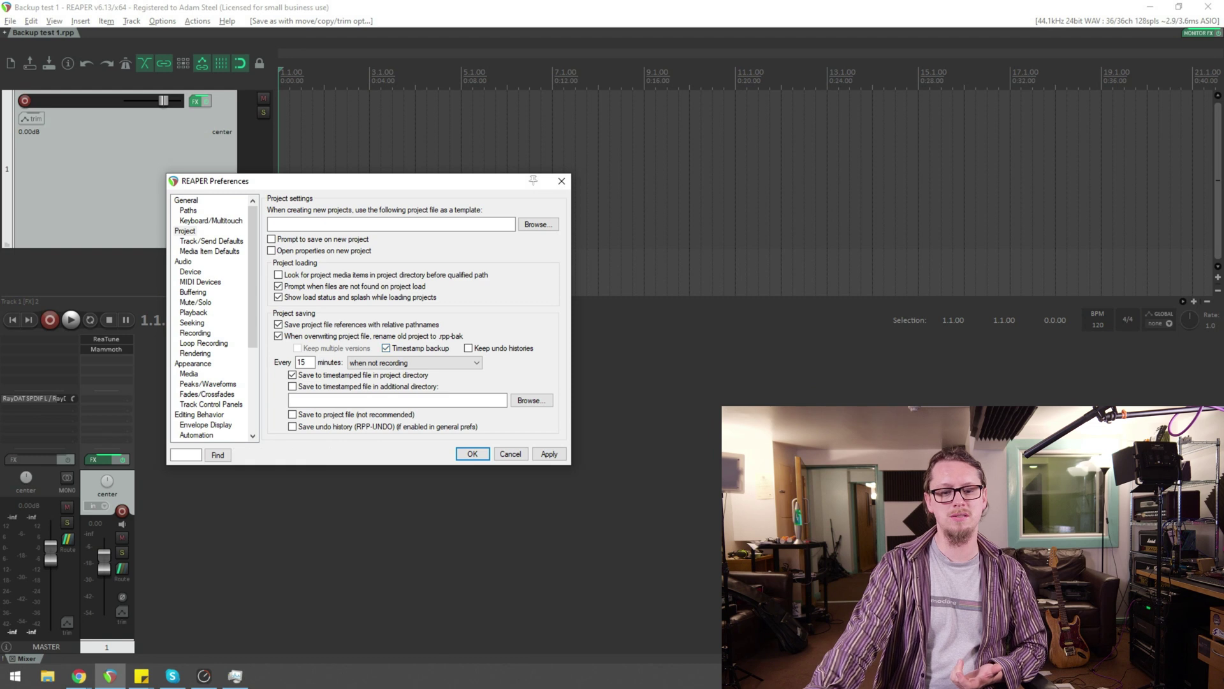
click(386, 347)
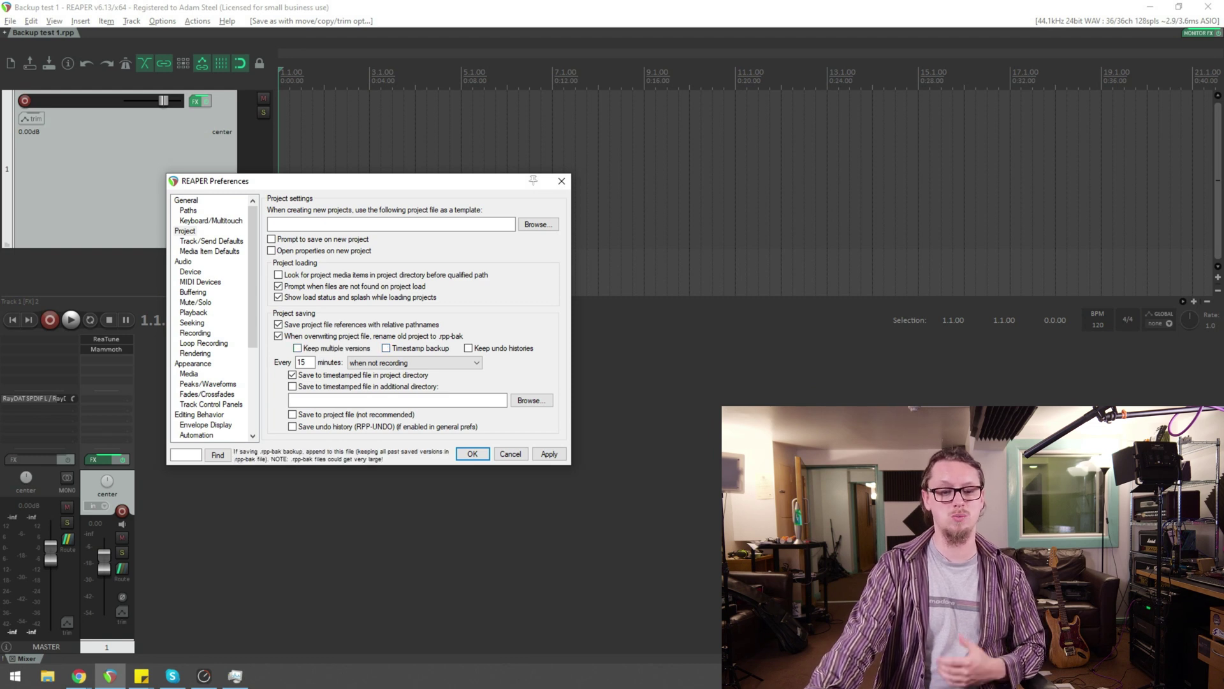
click(297, 347)
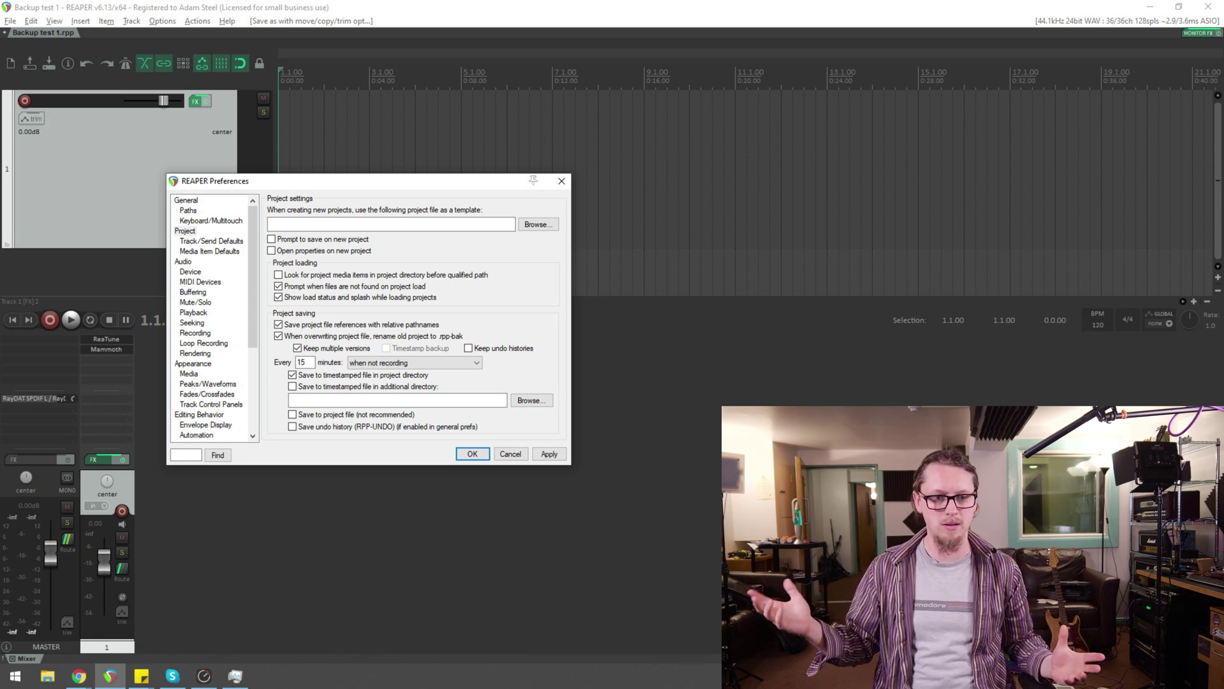
Step: Close Preferences and start opening a project from the Dropbox folder
key(Return)
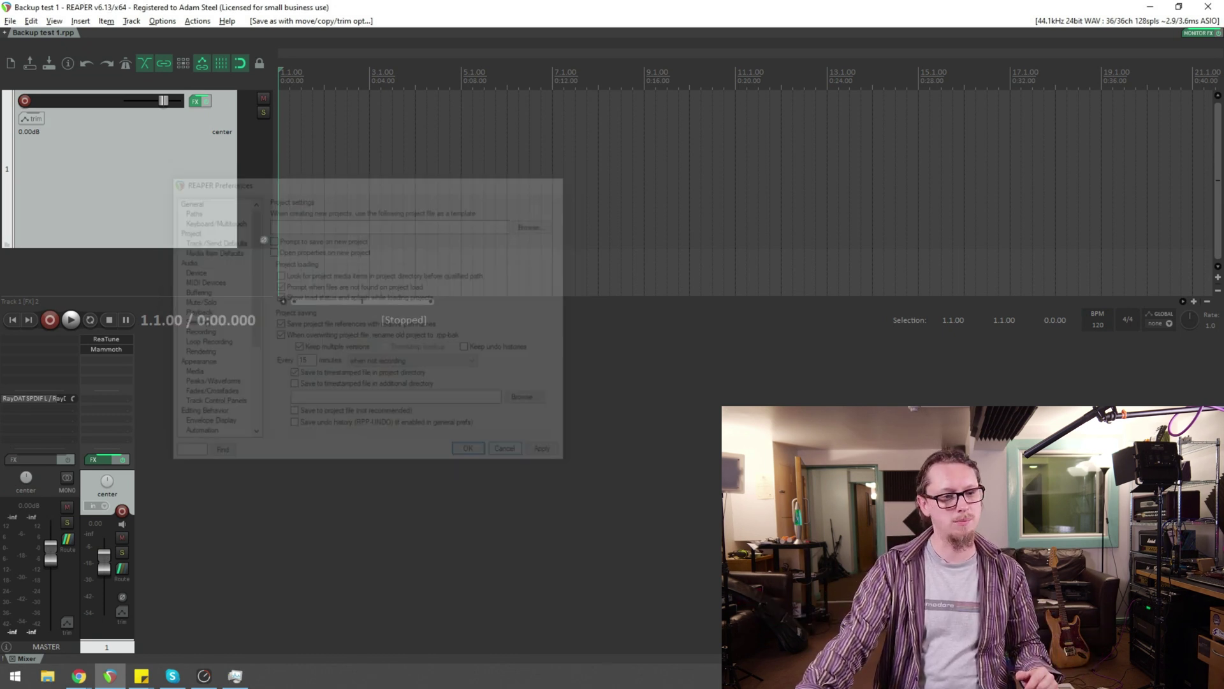
key(alt+f)
key(Down)
key(Down)
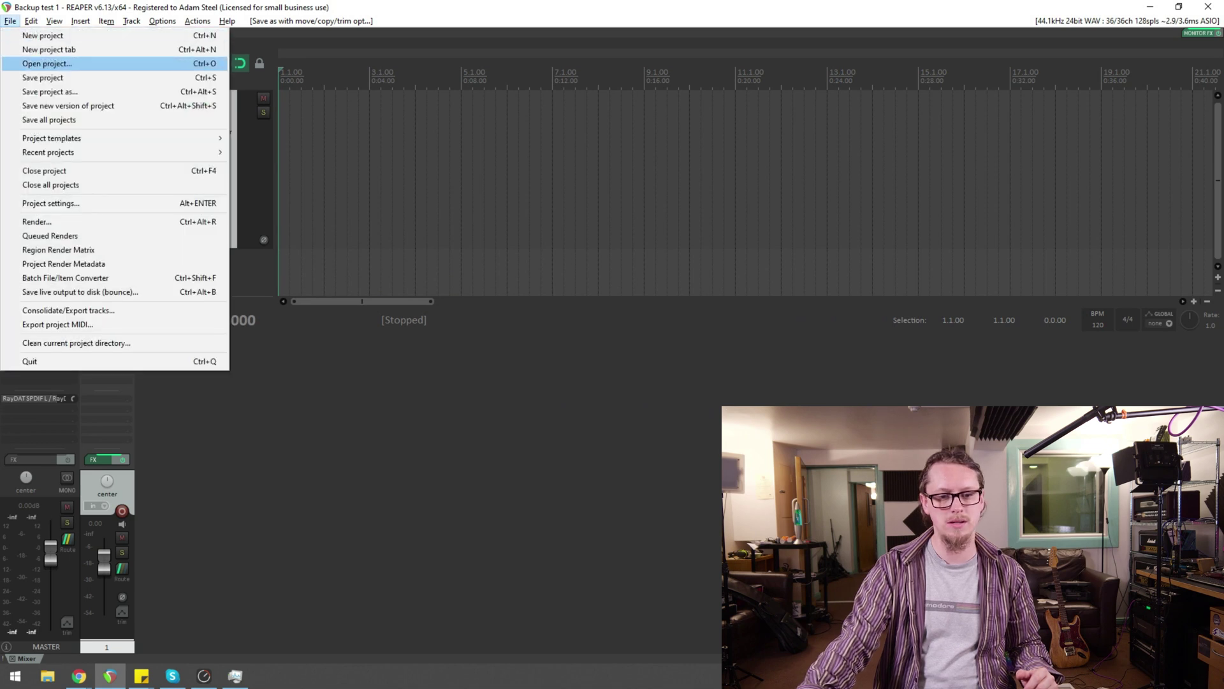
key(Return)
key(alt+Up)
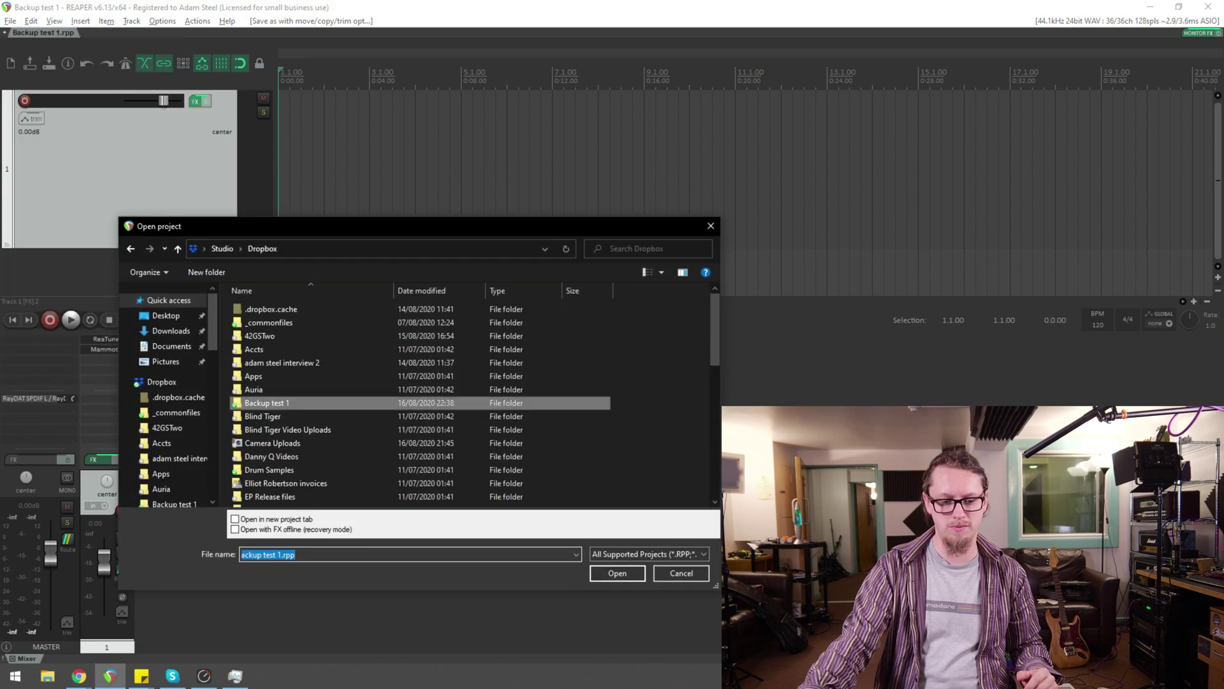
scroll(420, 399, down, 5)
Step: List REAPER Project Backup files and open 'Mischwald - Punkrock im Sommer.rpp-bak'
key(Tab)
key(alt+Down)
key(Down)
key(Down)
key(Down)
key(Down)
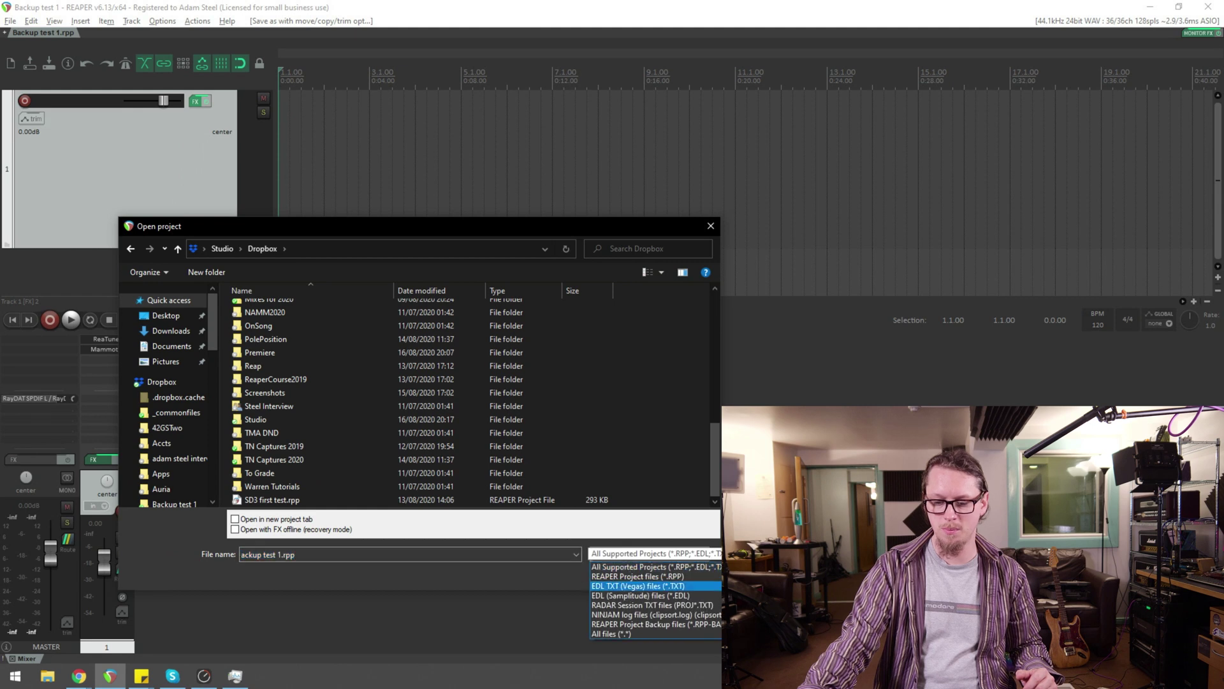
key(Return)
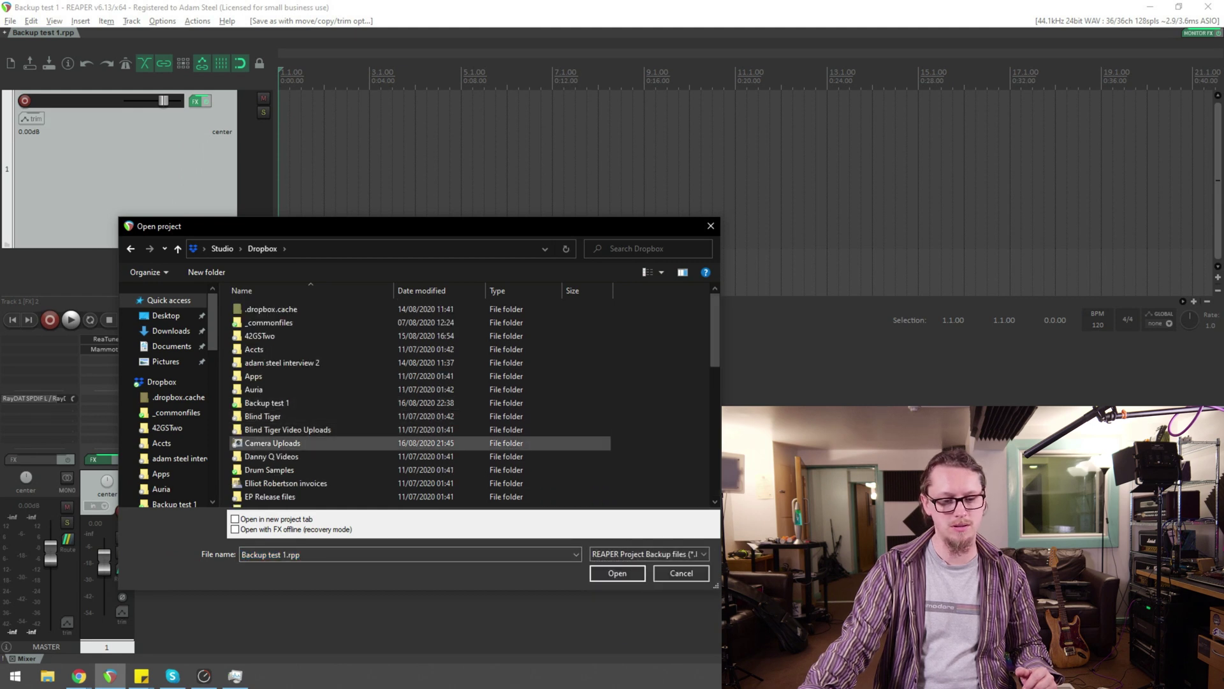
key(alt+Left)
scroll(383, 367, down, 3)
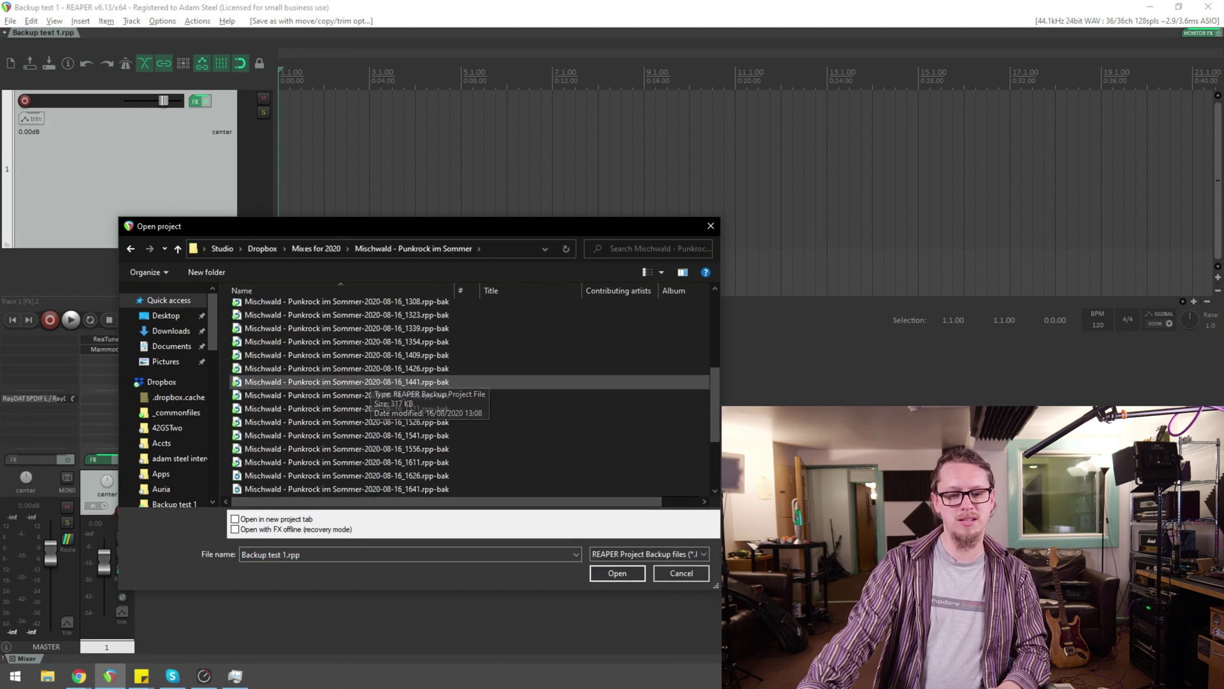
scroll(382, 370, up, 3)
click(317, 389)
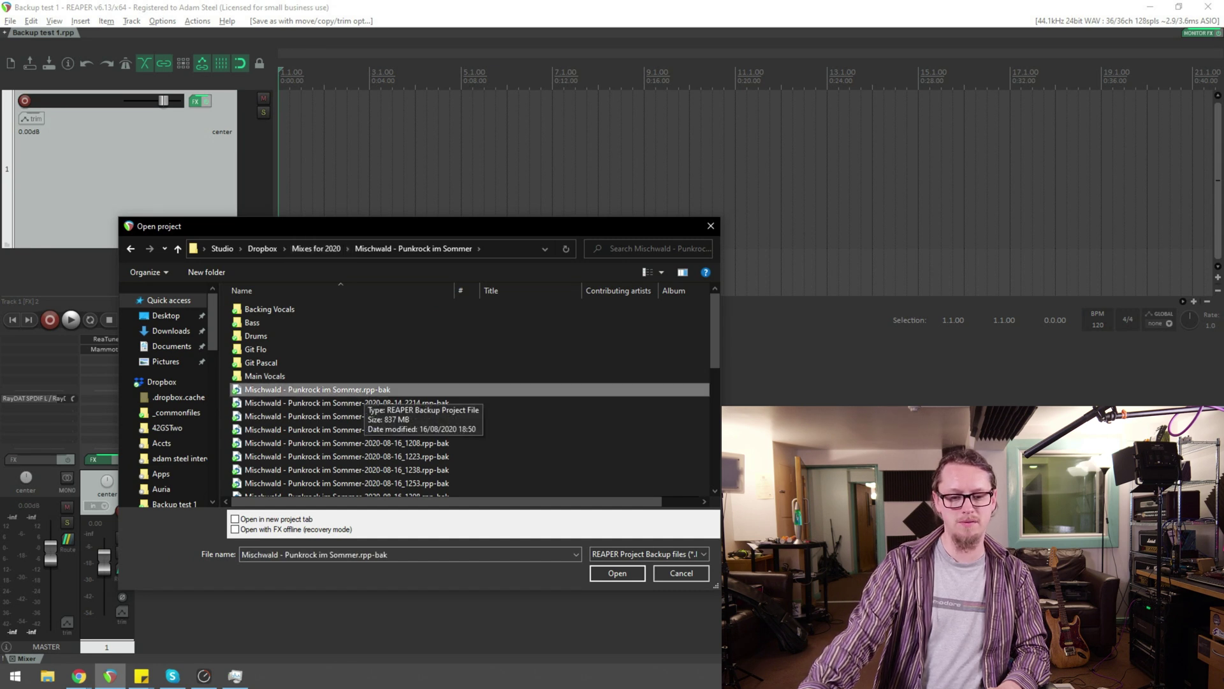
key(Return)
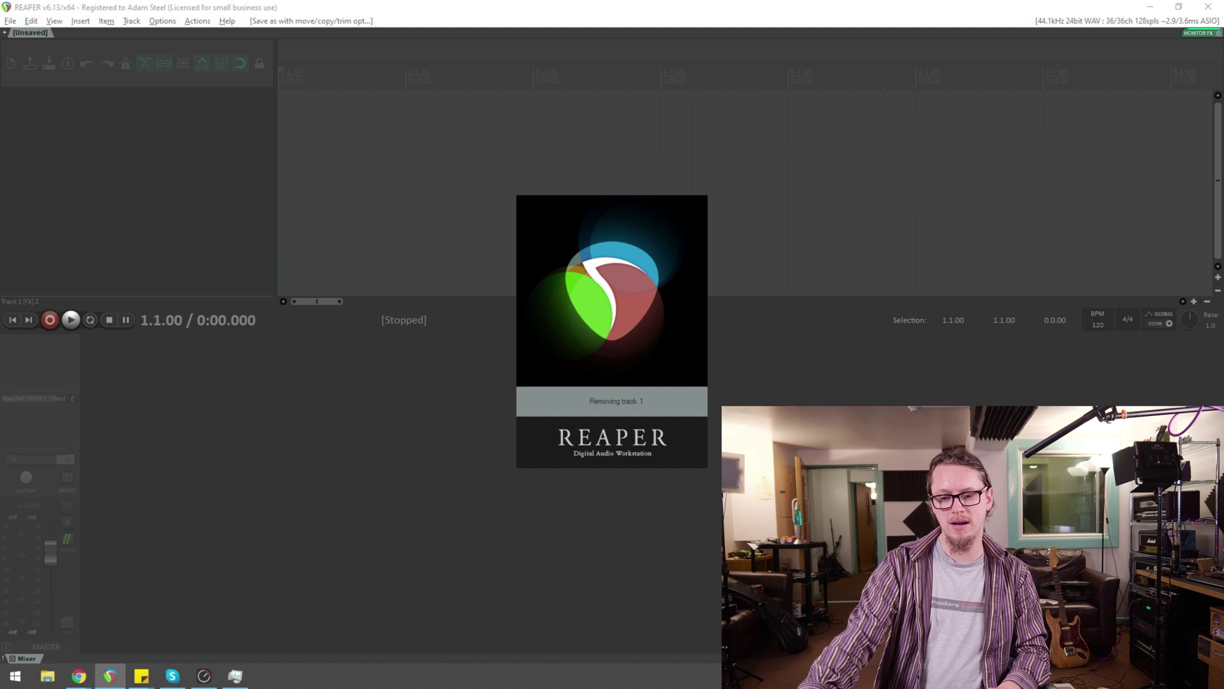
Step: Choose the 16/08/2020 12:28:35 version from the backup list and load it
scroll(478, 332, down, 5)
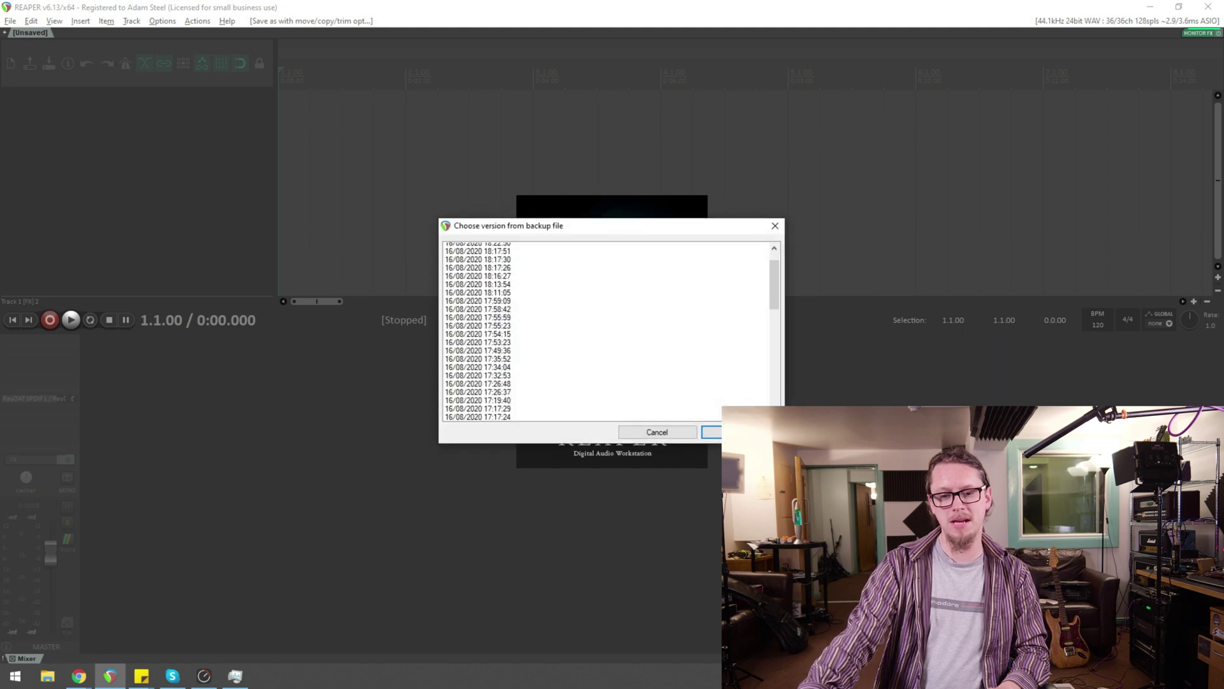
scroll(478, 331, down, 11)
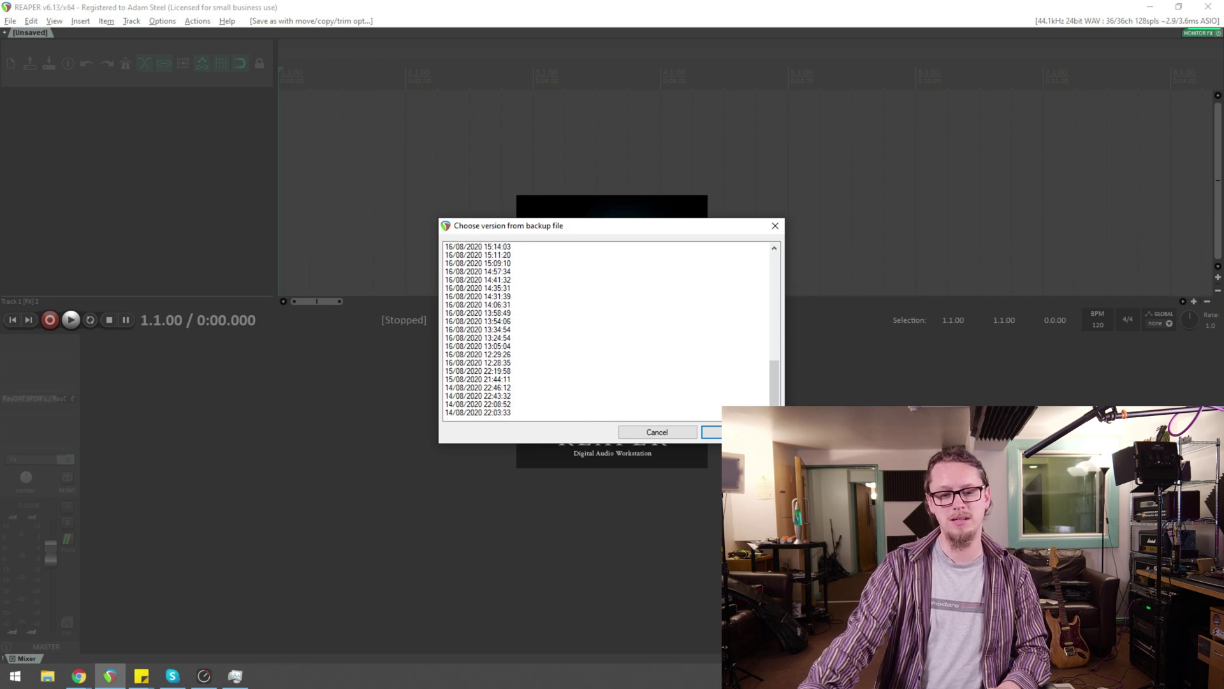
scroll(478, 332, up, 8)
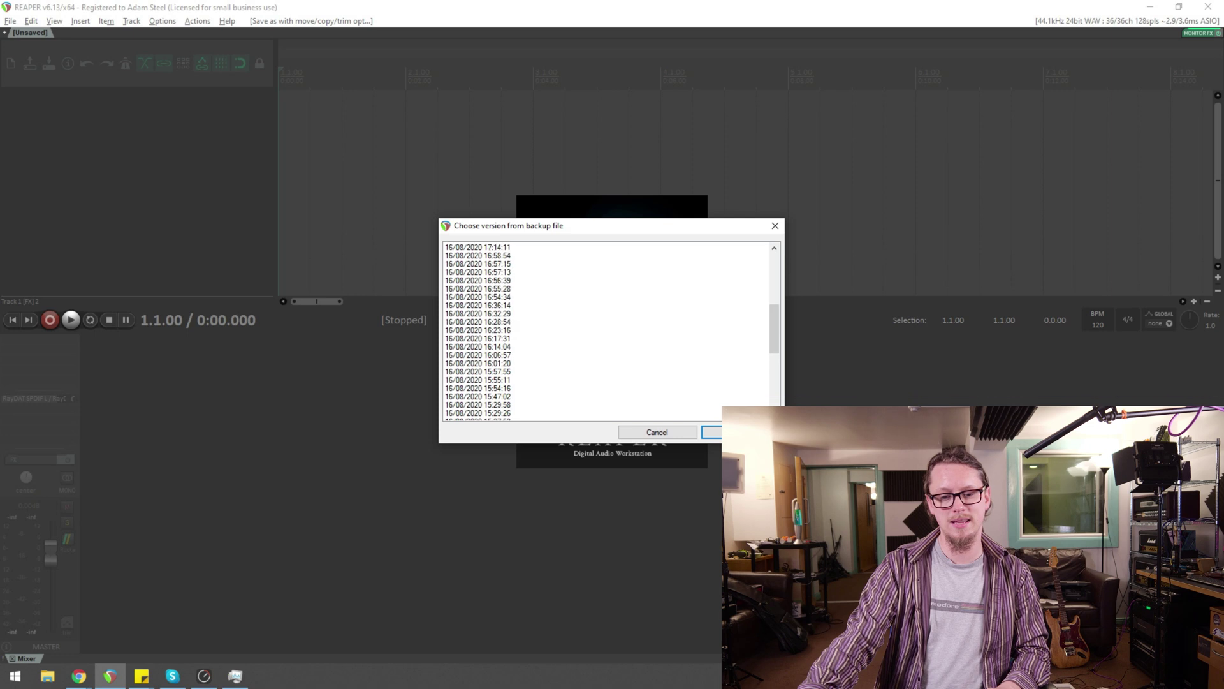
scroll(478, 332, up, 7)
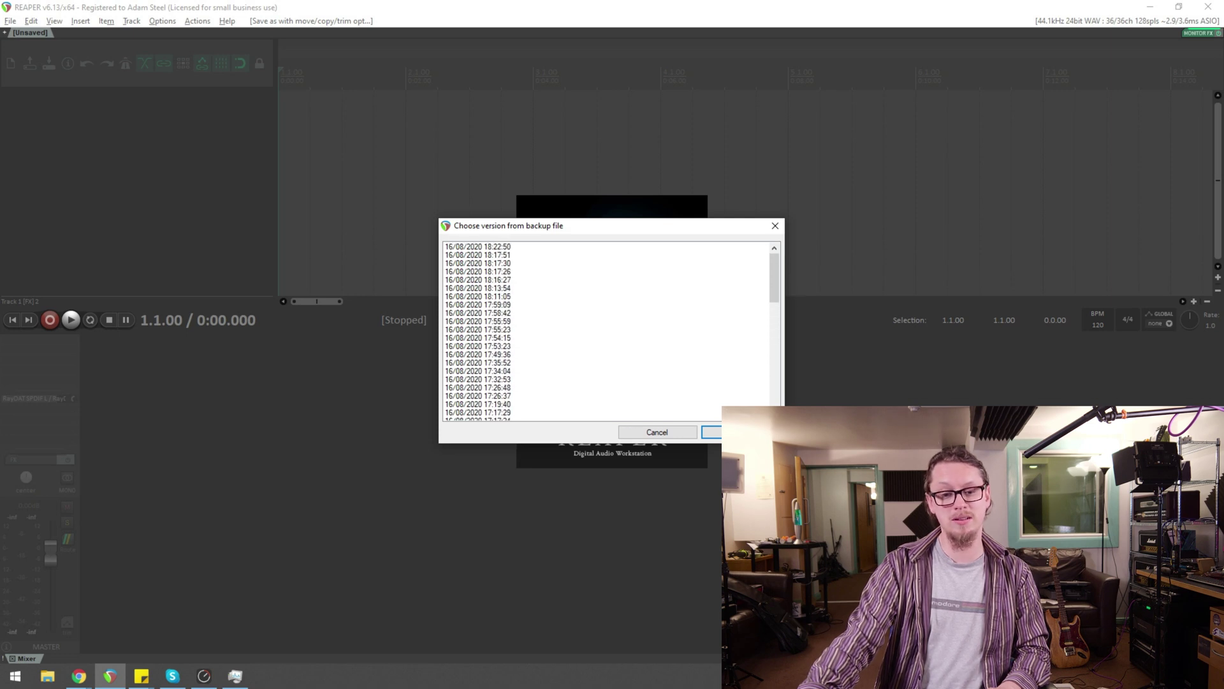
scroll(478, 331, down, 13)
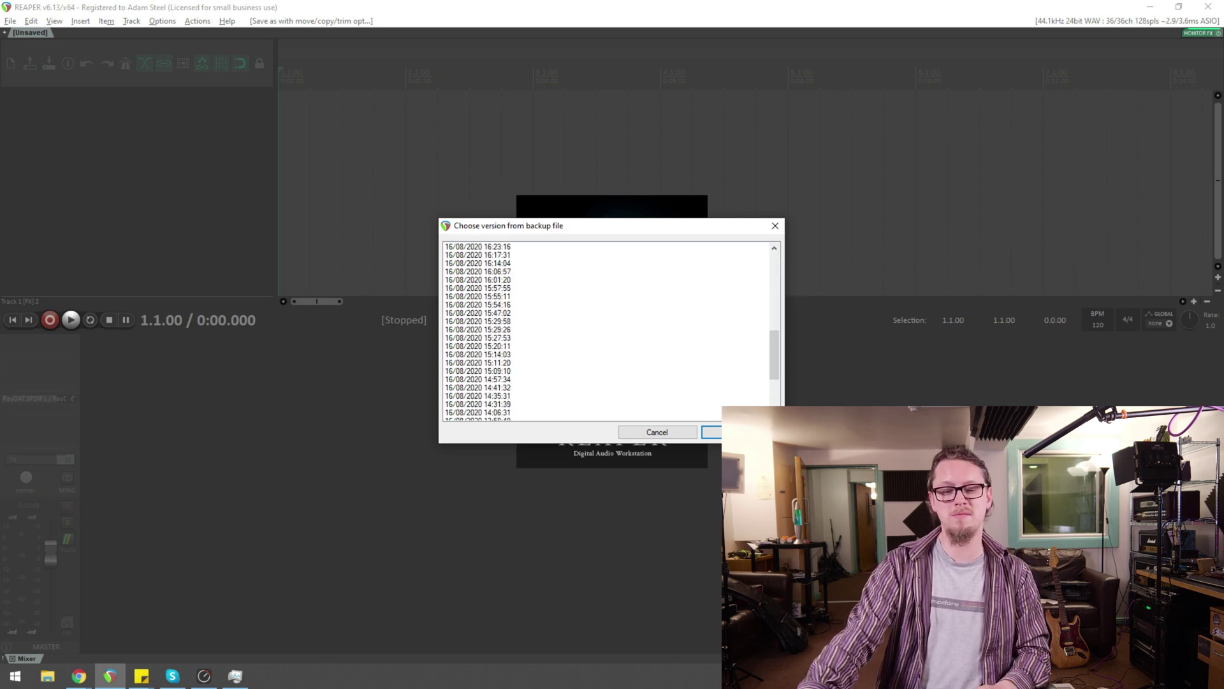
click(478, 312)
click(478, 379)
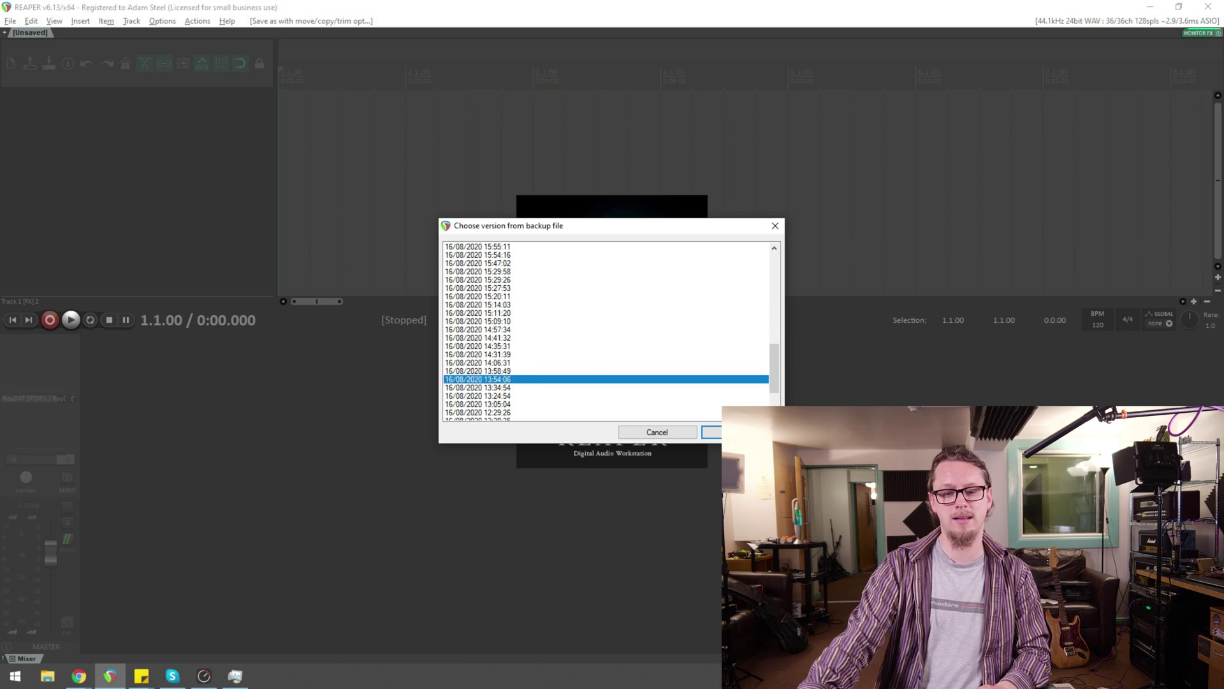
scroll(478, 332, down, 2)
click(479, 370)
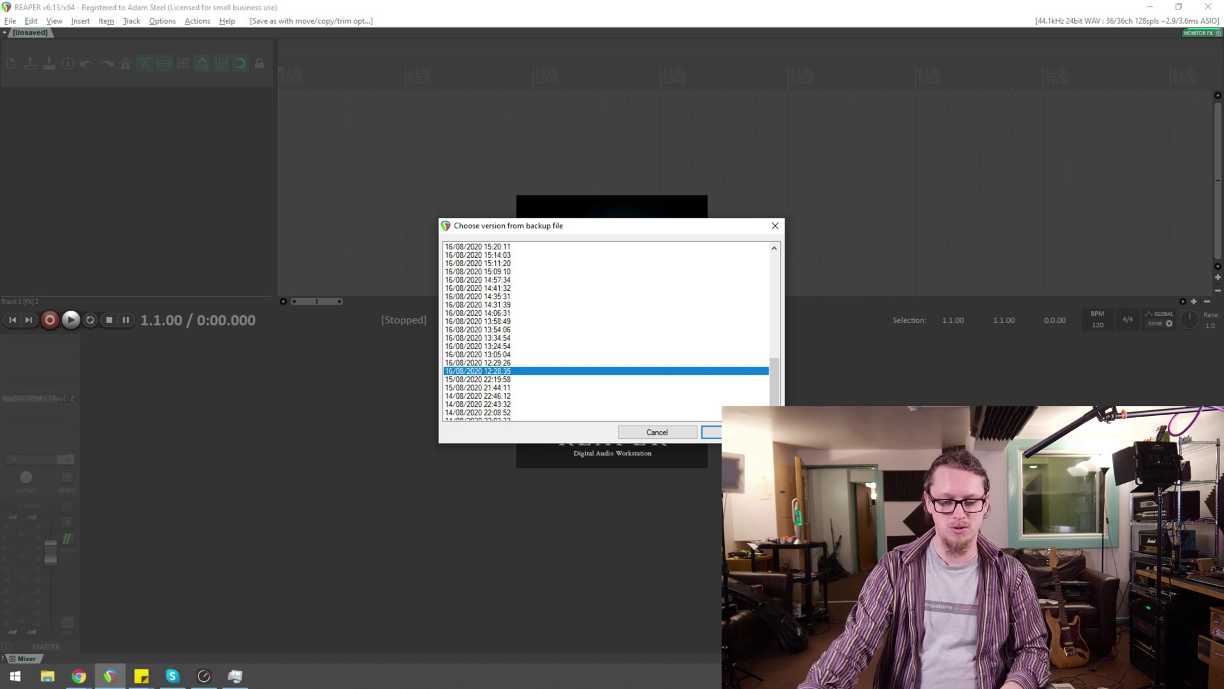
key(Return)
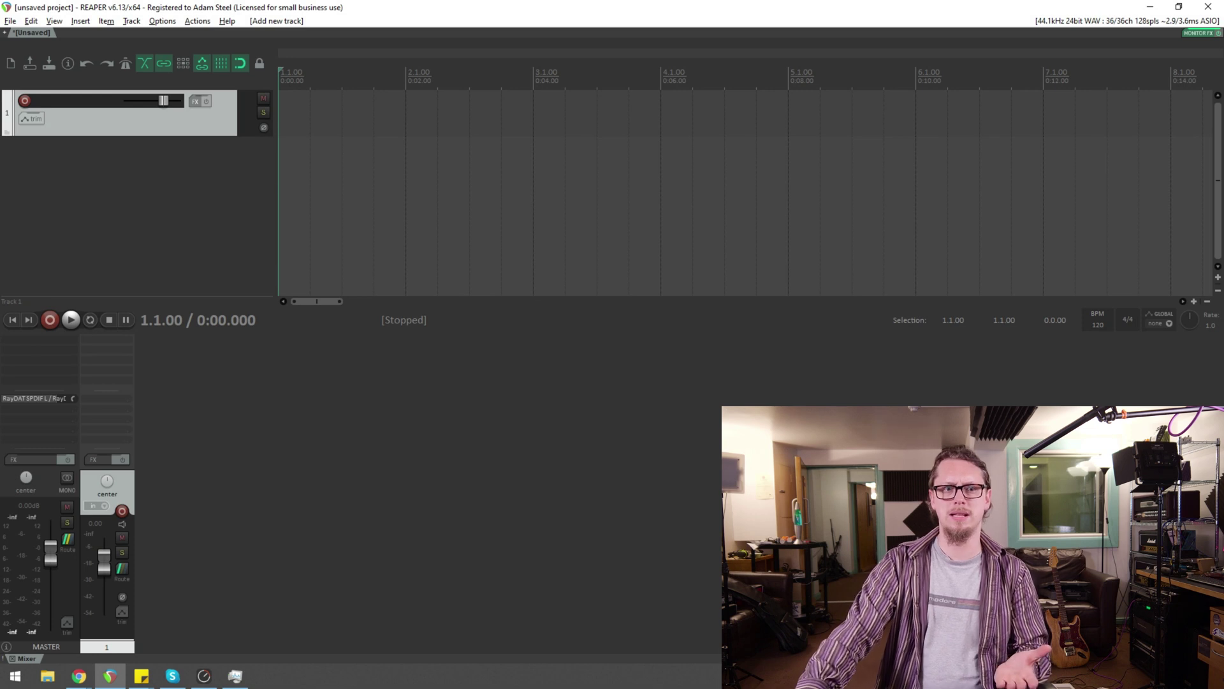
Step: Open Preferences on the Project page and check the 15-minute autosave interval
click(162, 20)
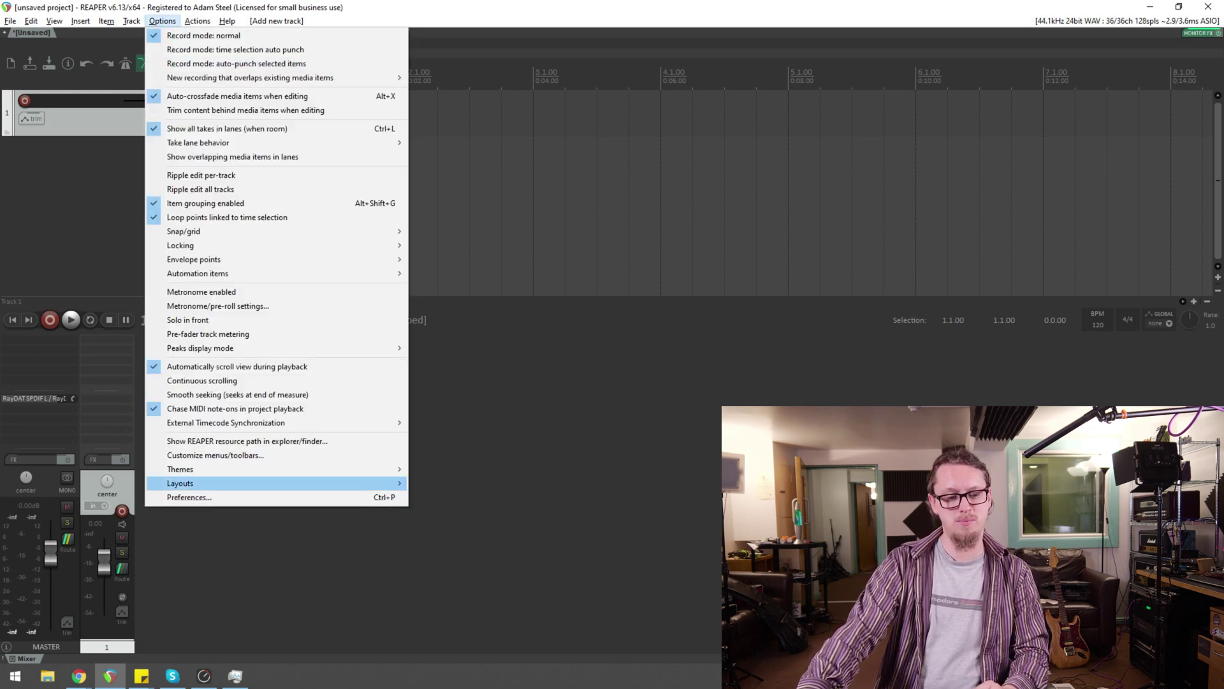
key(Return)
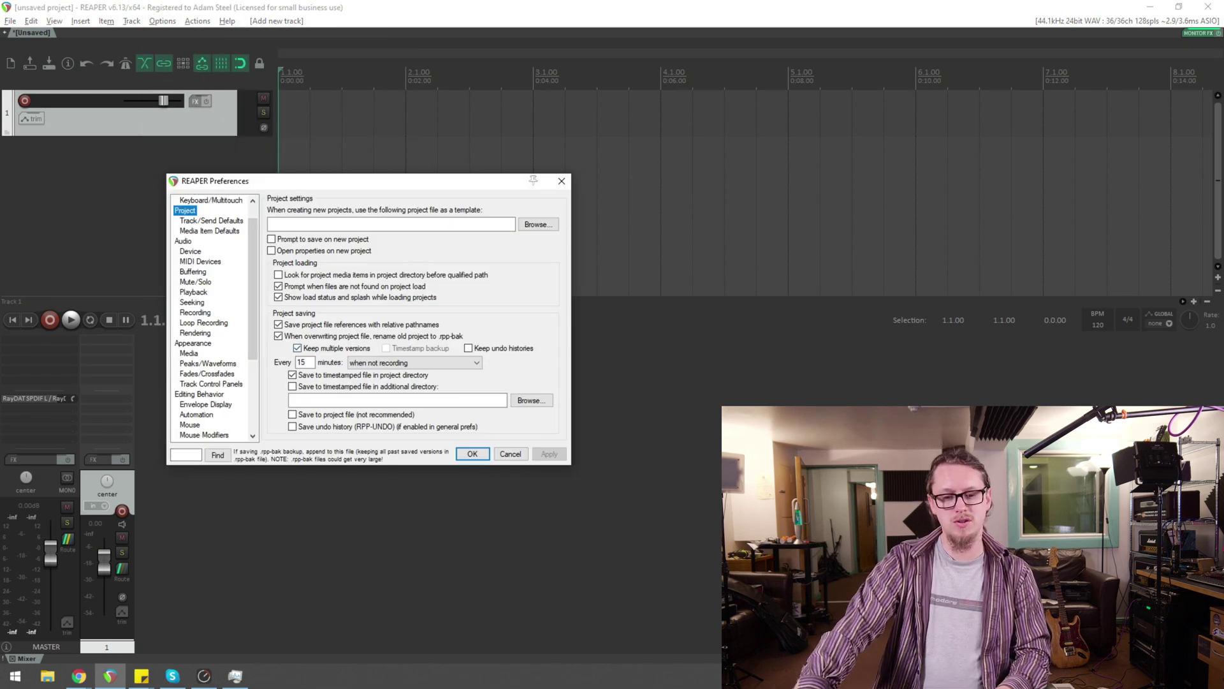
click(305, 362)
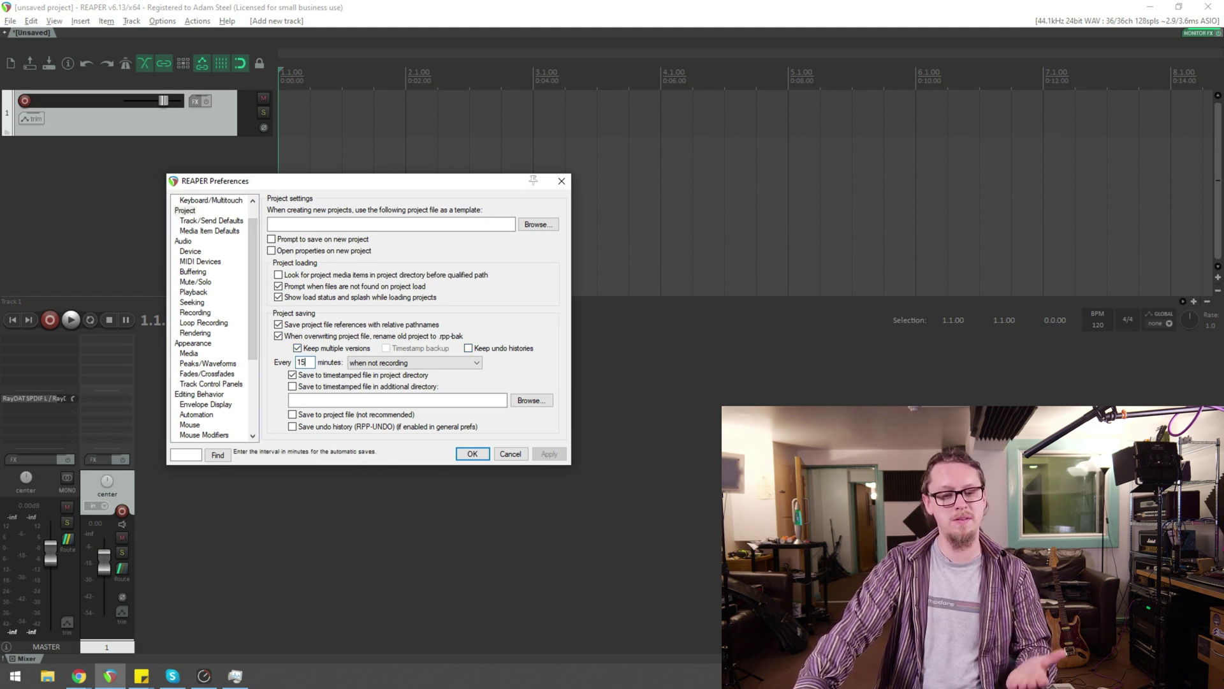
Step: Try autosave at any time, then set it back to 'when not recording'
click(415, 363)
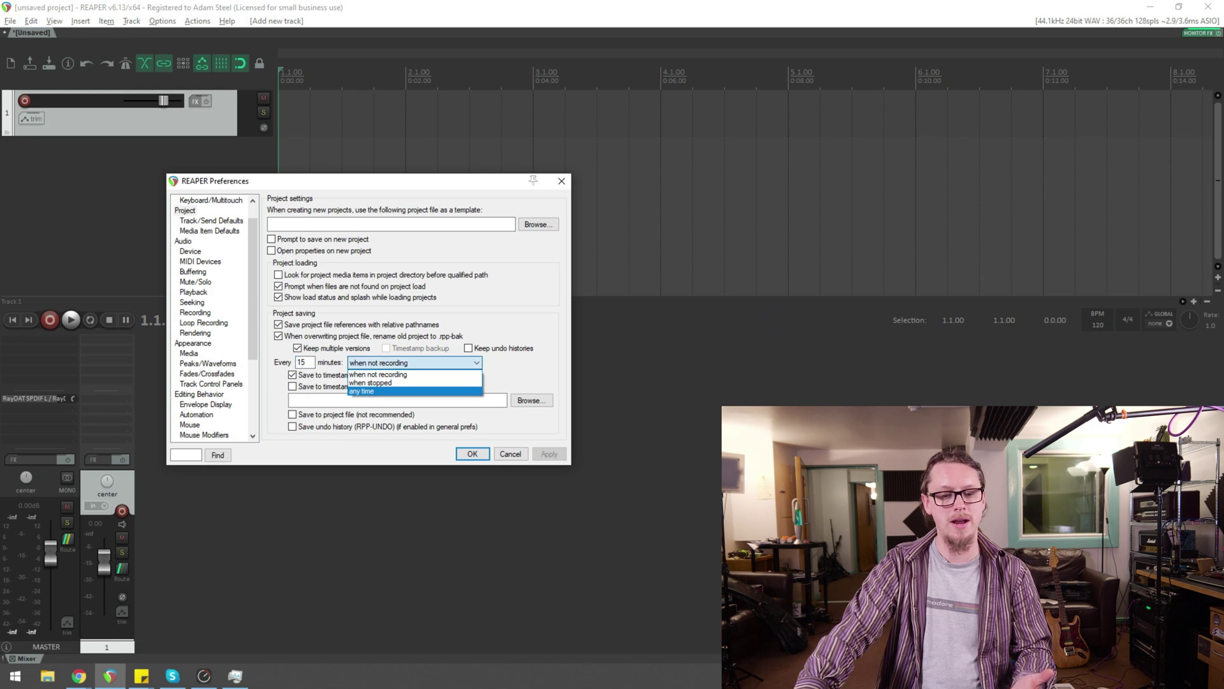
key(Escape)
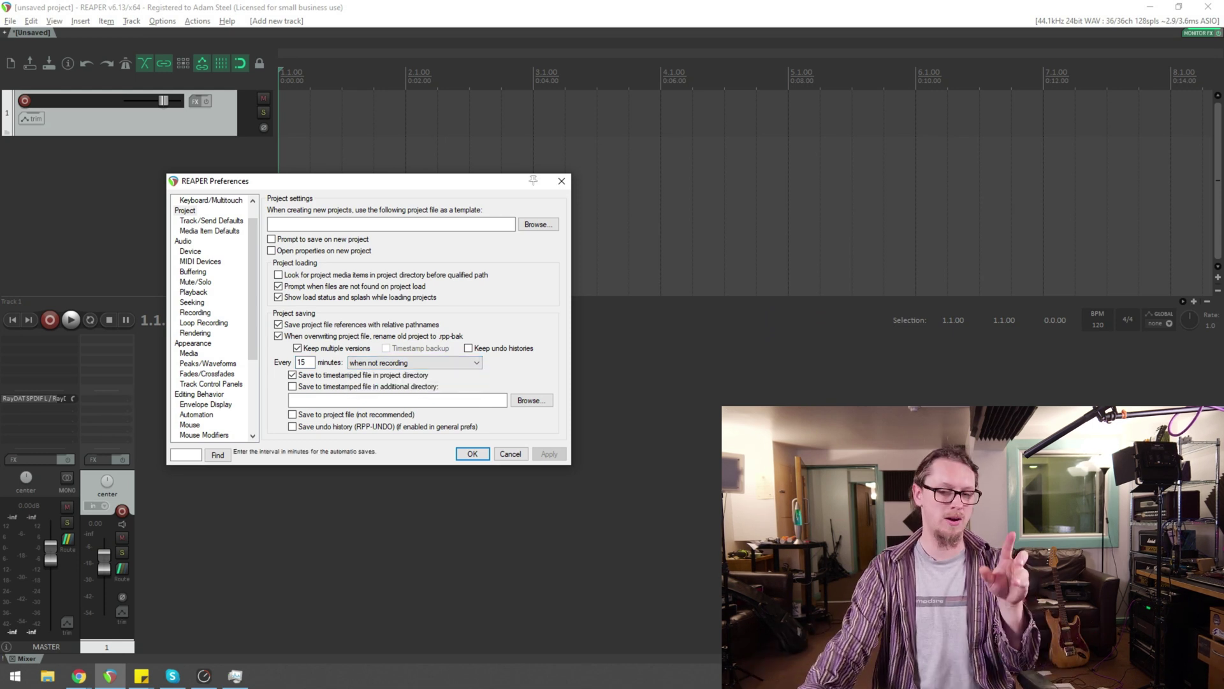
click(414, 362)
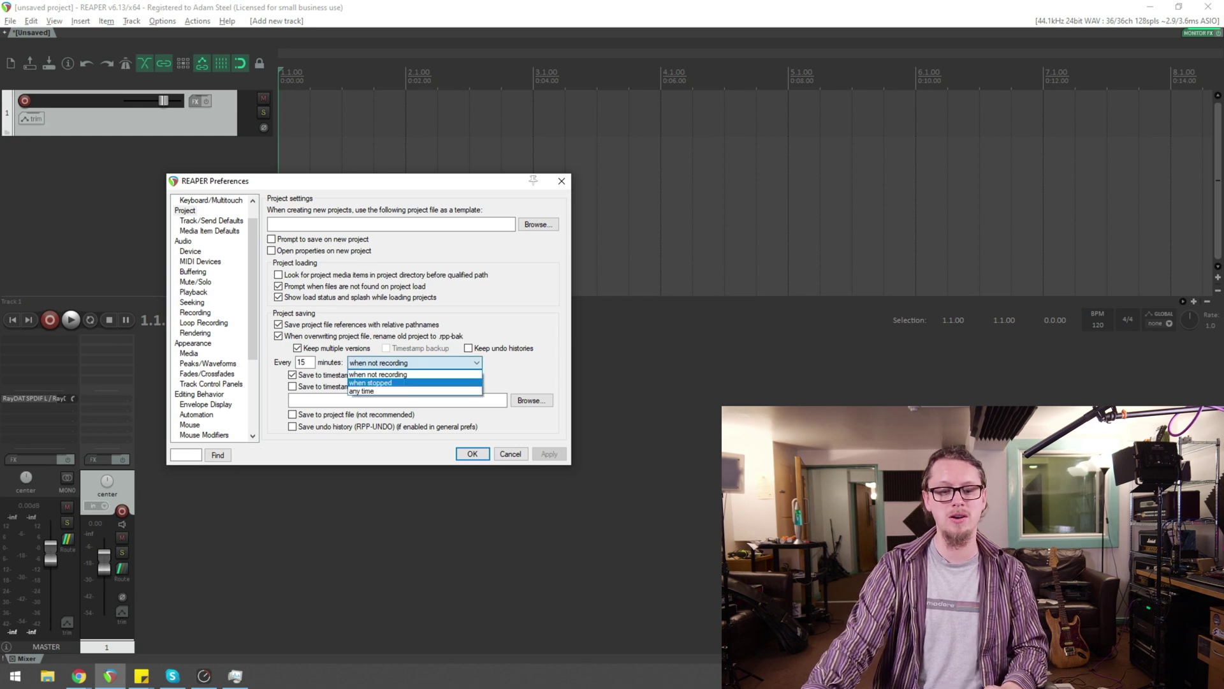
click(415, 392)
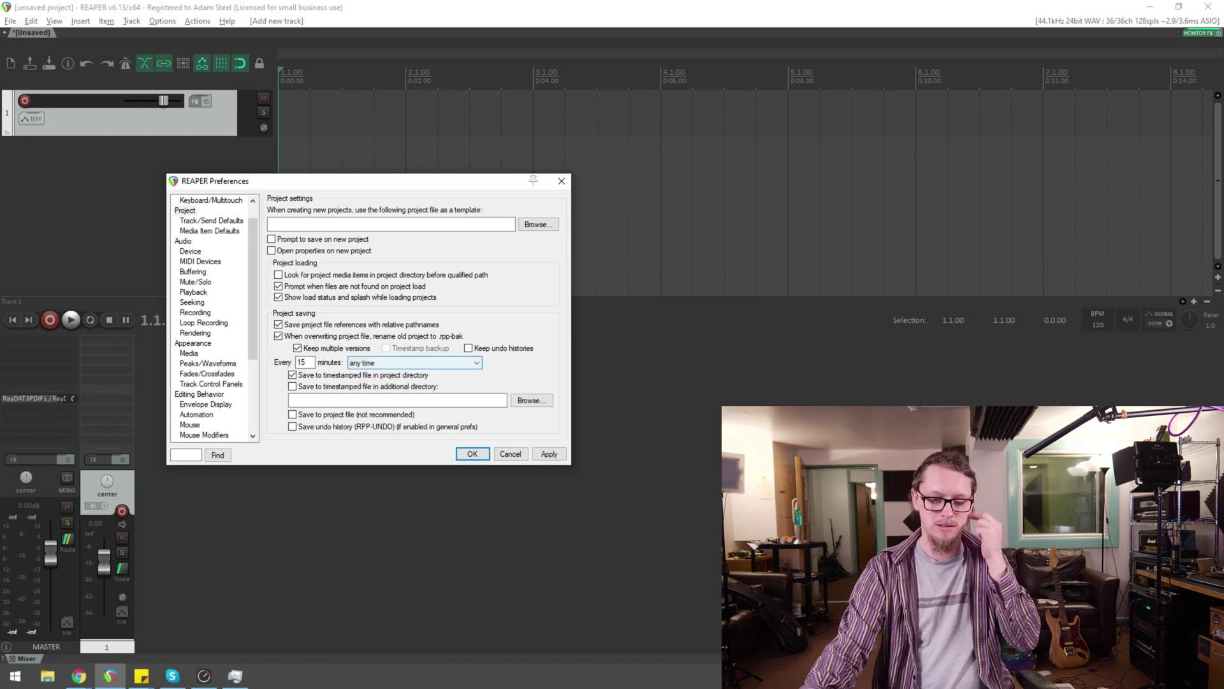
click(414, 362)
click(414, 382)
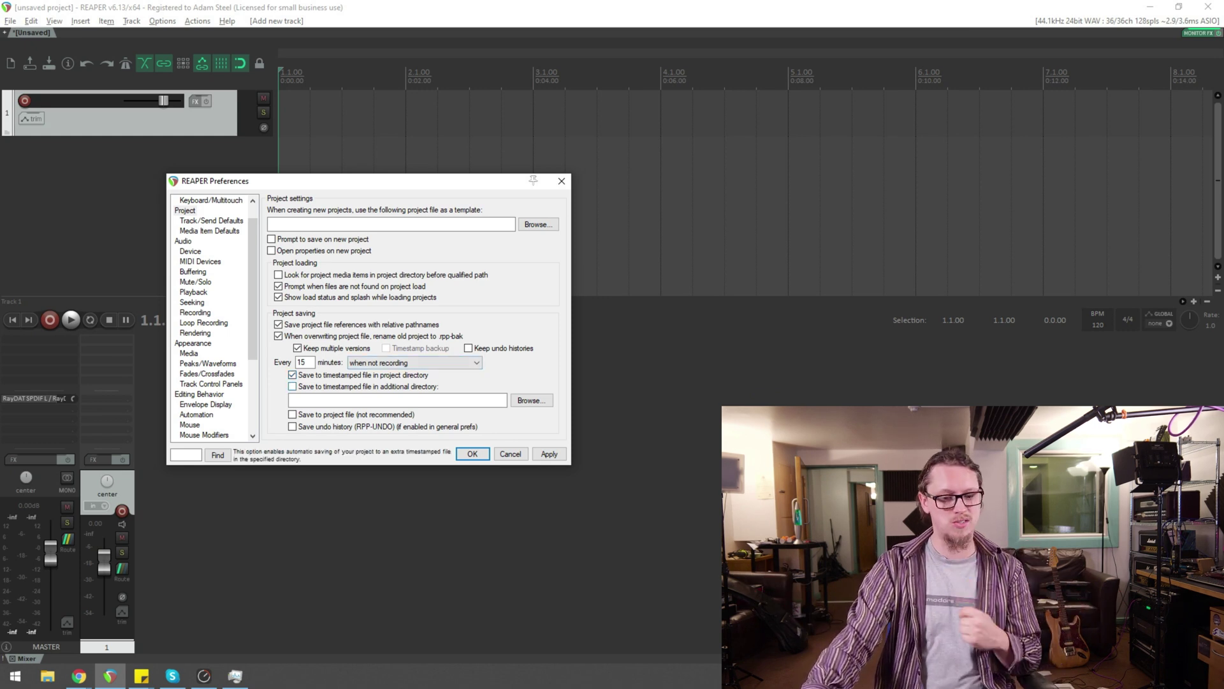
Step: Toggle 'Save to timestamped file in additional directory' and leave it unchecked
click(292, 386)
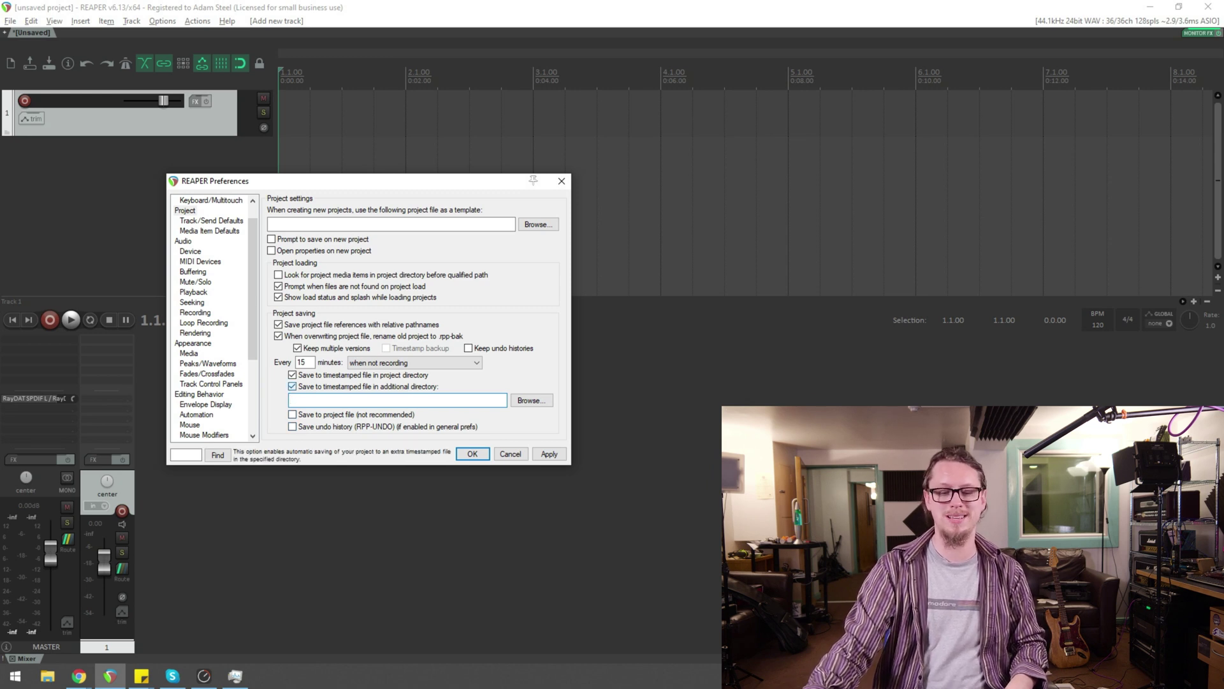
click(292, 387)
click(292, 386)
click(292, 386)
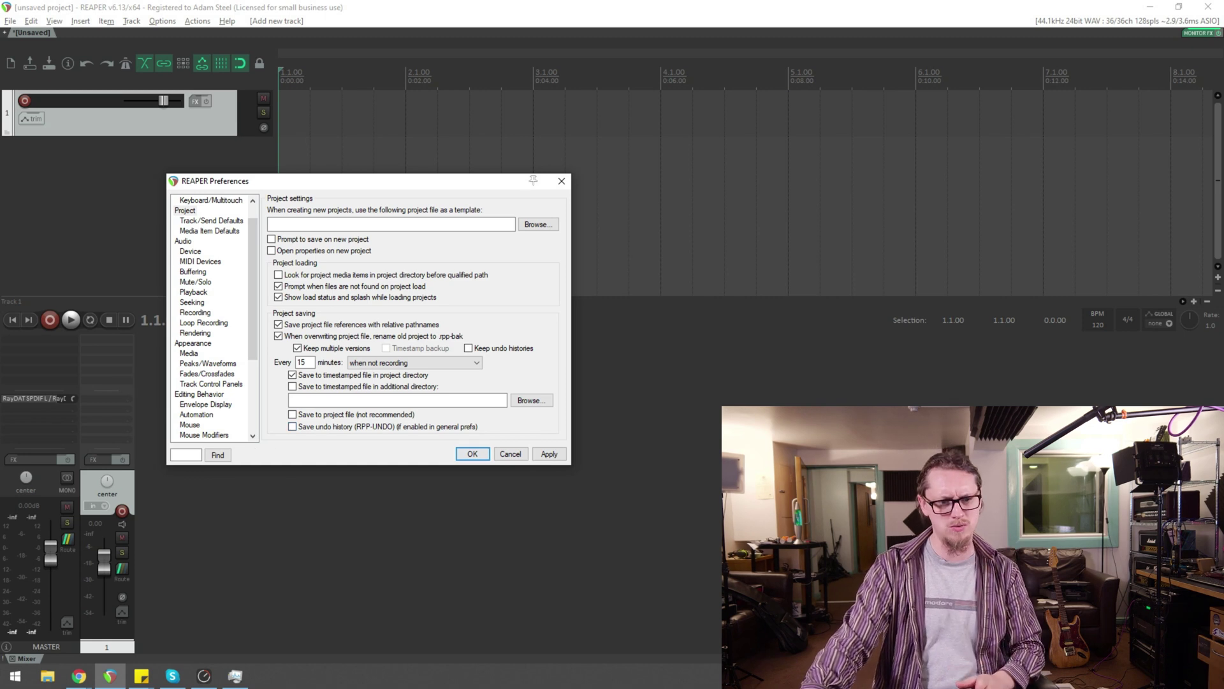
scroll(213, 319, up, 1)
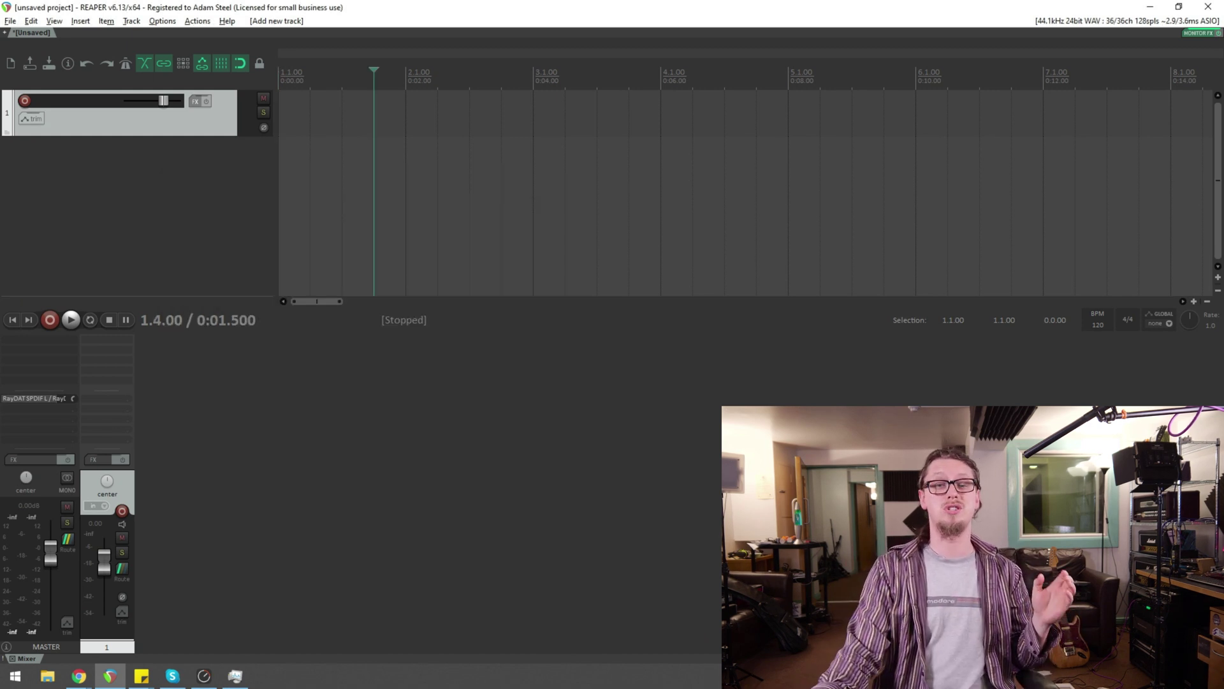
Step: In Project Settings' Media page, browse to C:\SSD5 for the secondary recording path and confirm
key(alt+f)
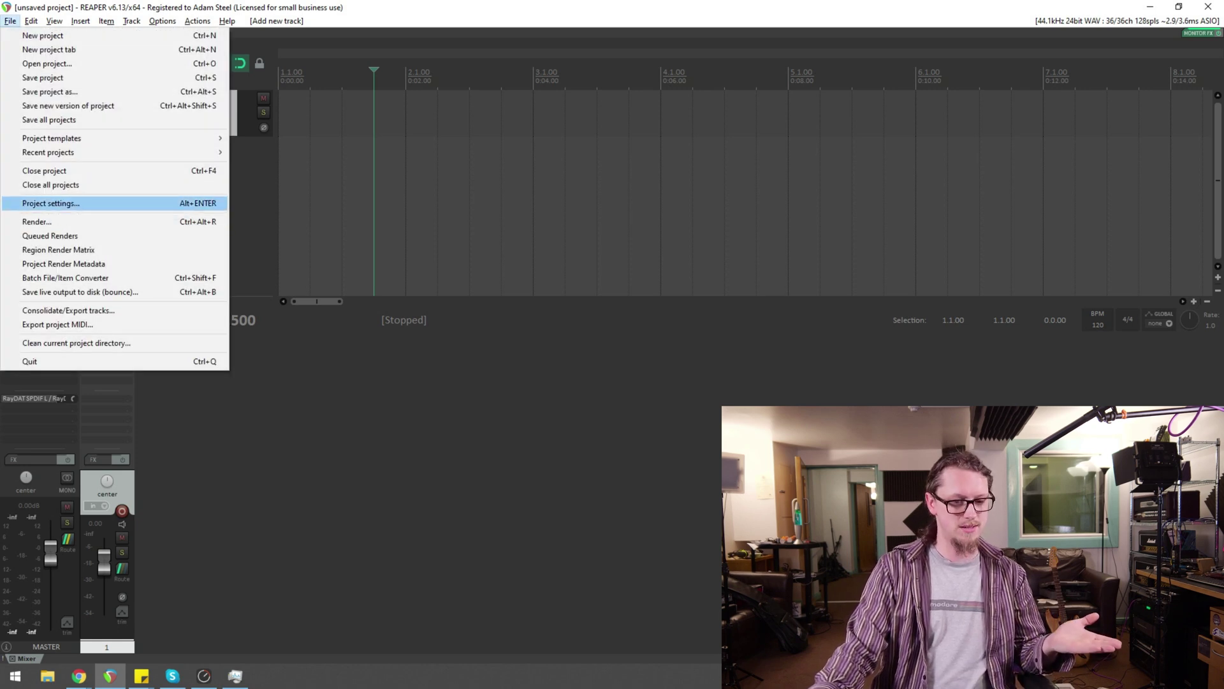
key(Return)
key(ctrl+shift+Tab)
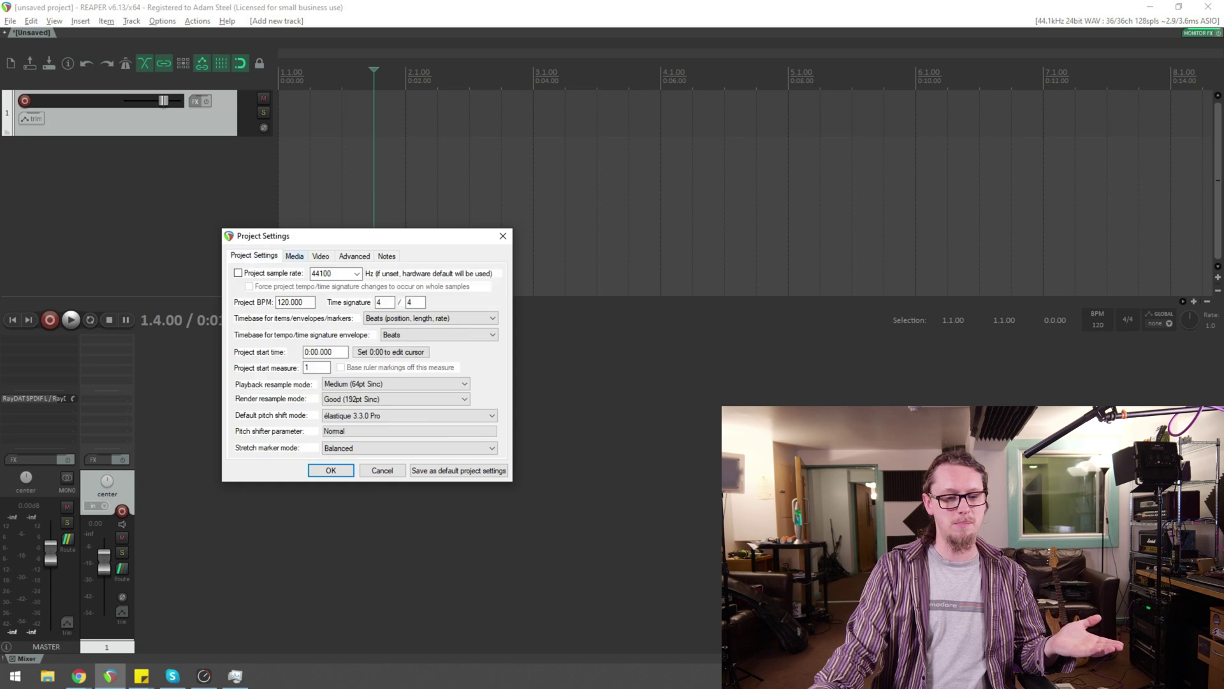
key(ctrl+Tab)
key(Tab)
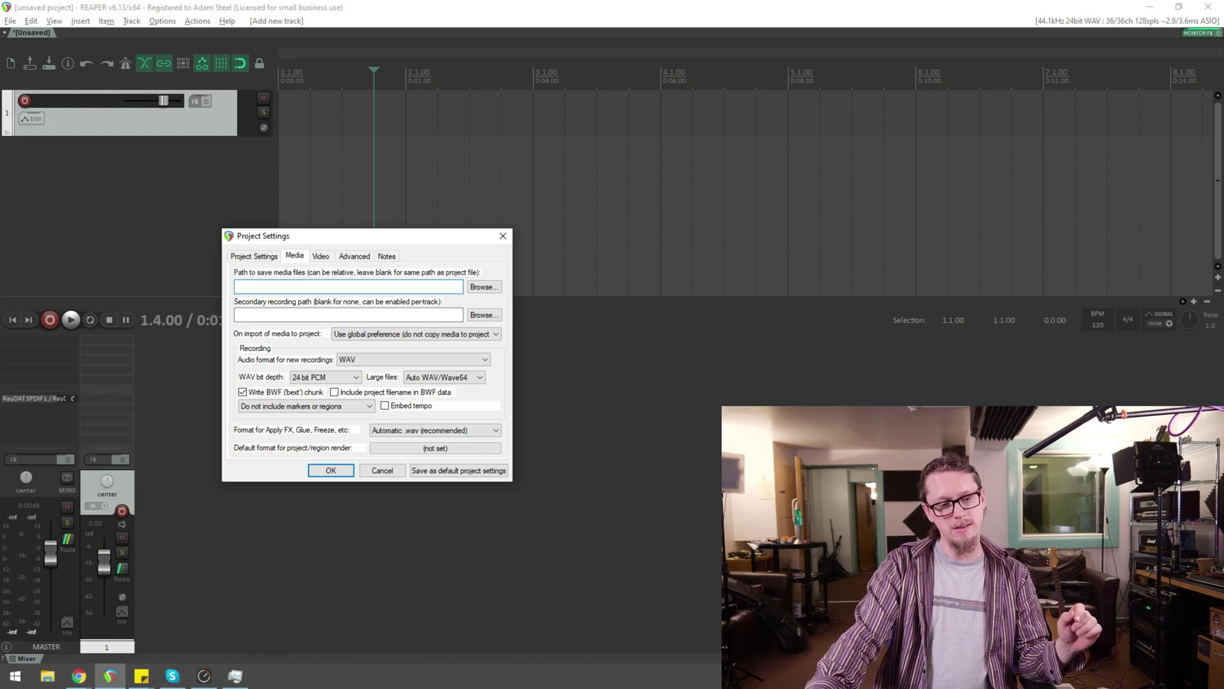
click(348, 315)
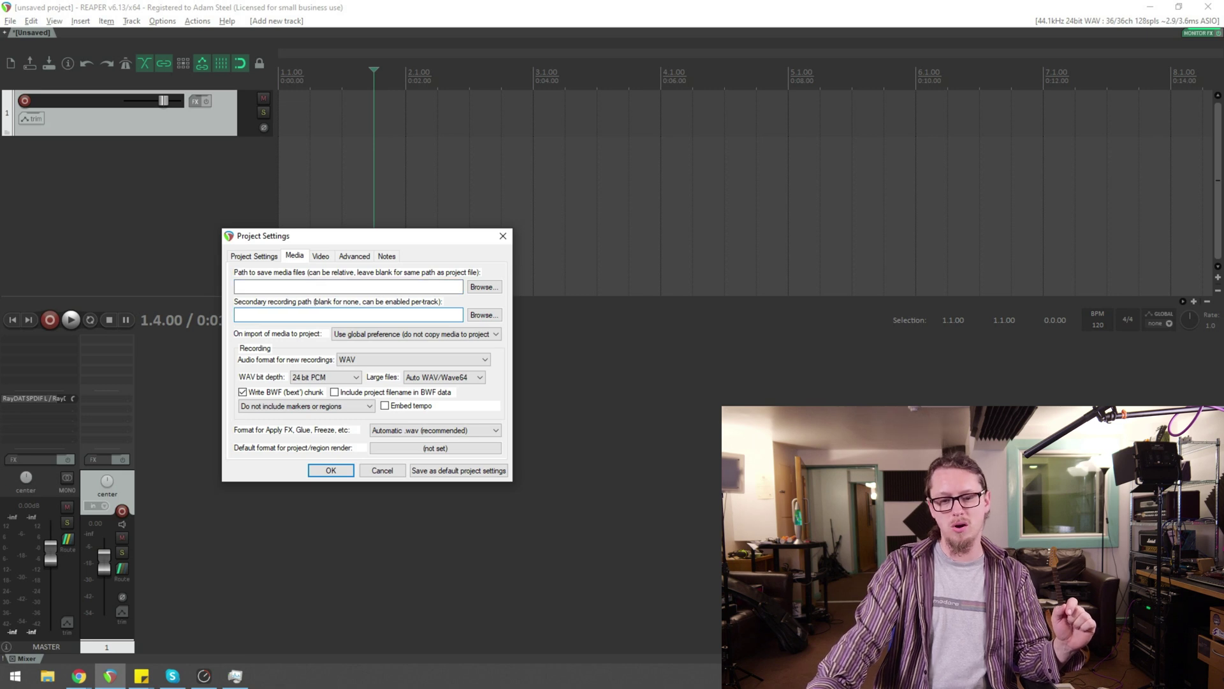
click(485, 314)
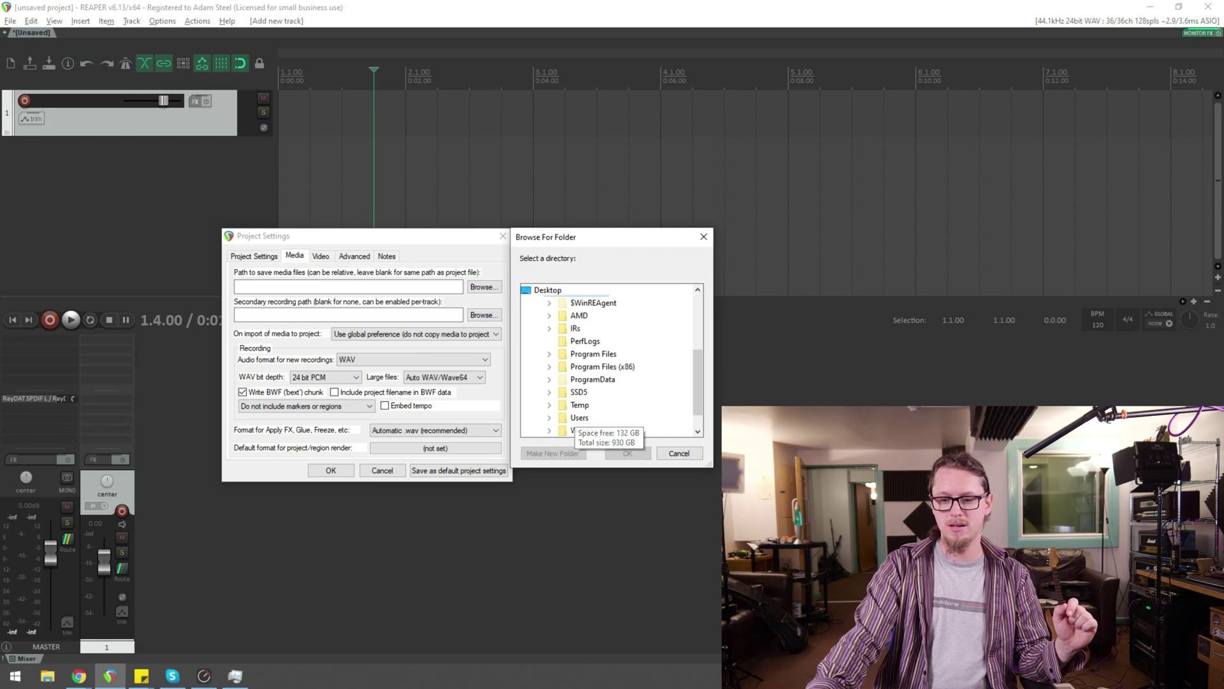
key(Return)
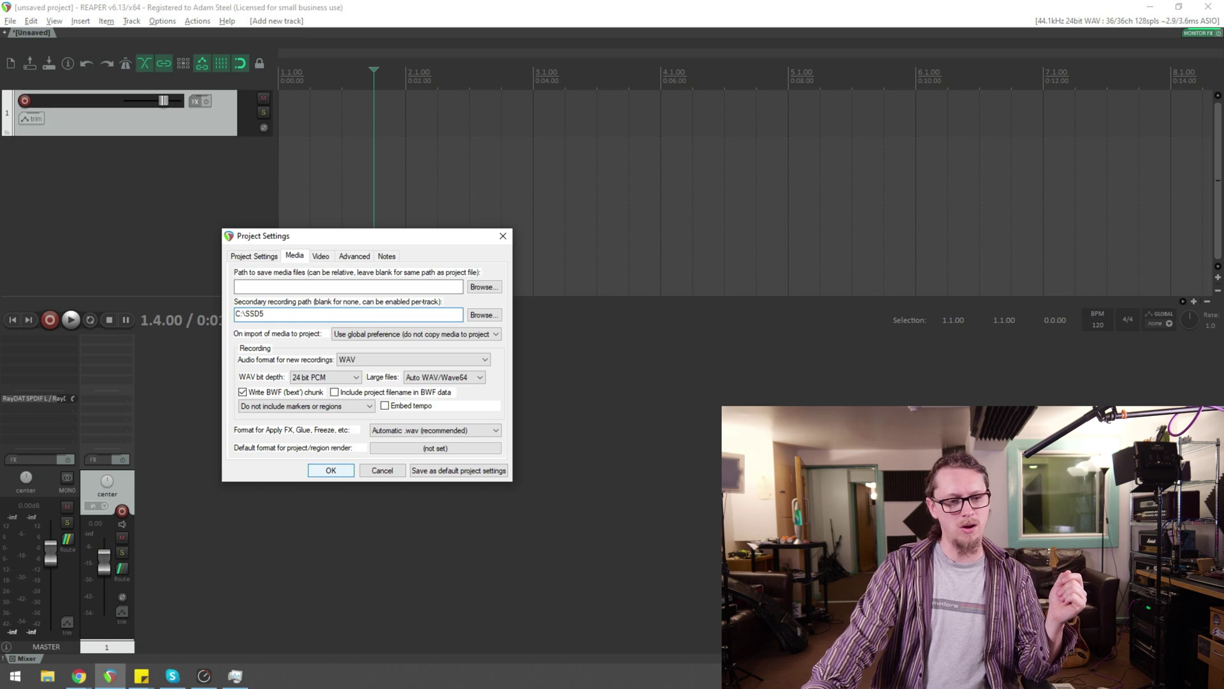
key(Return)
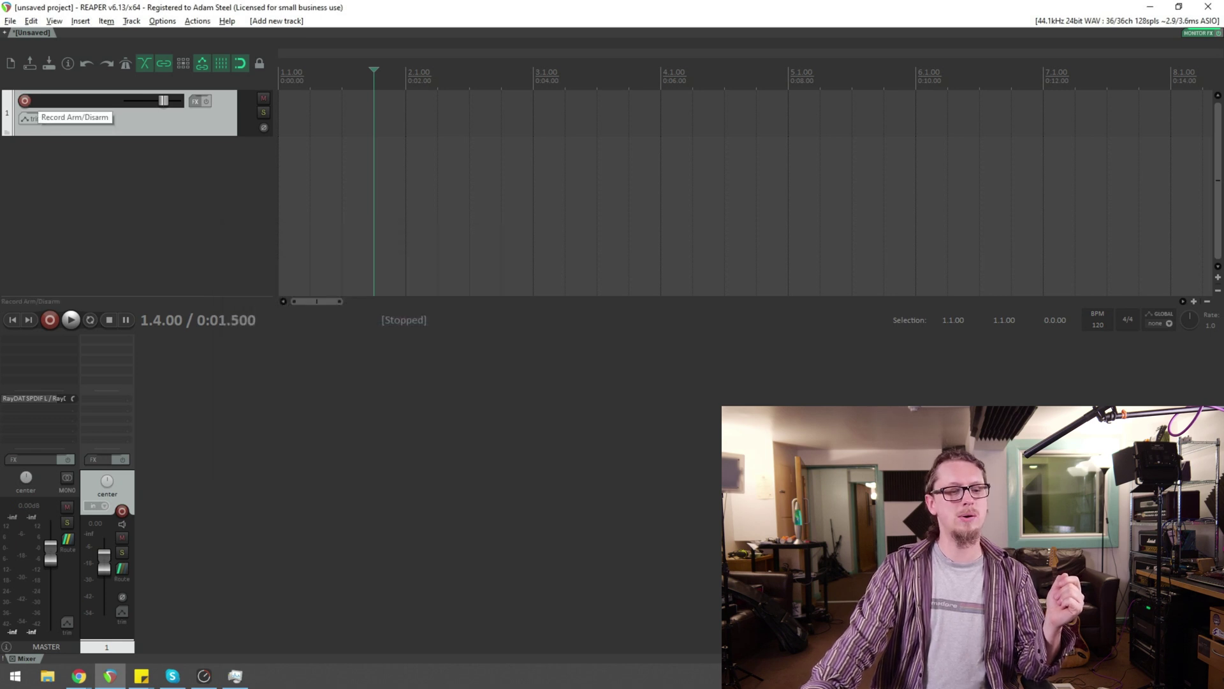
Step: Record-arm track 1 and set its Record to path to 'Primary + secondary as invisible backup'
click(24, 101)
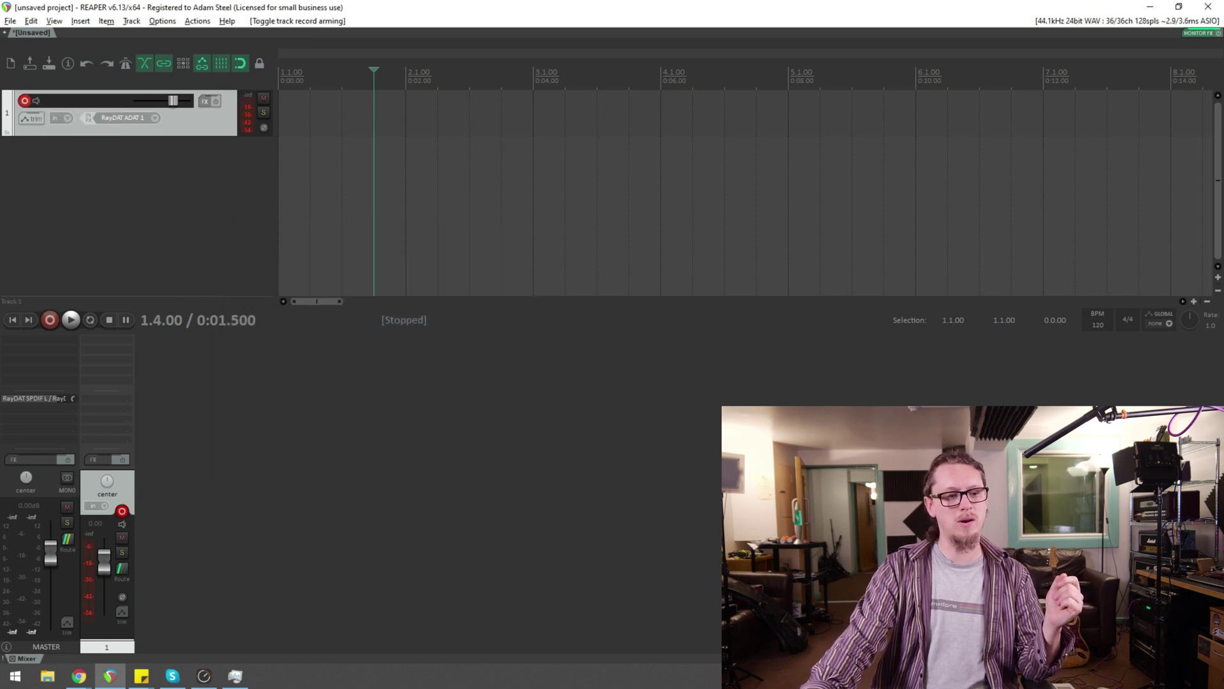
right_click(19, 106)
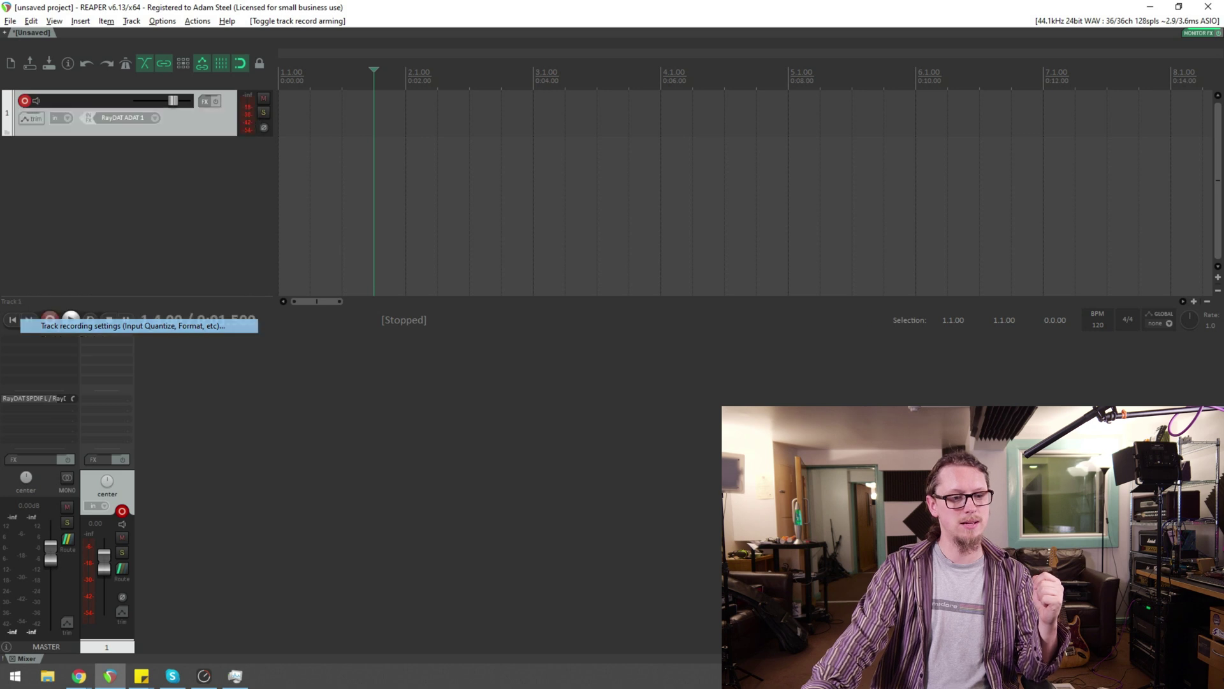
click(133, 325)
drag(135, 119, 291, 201)
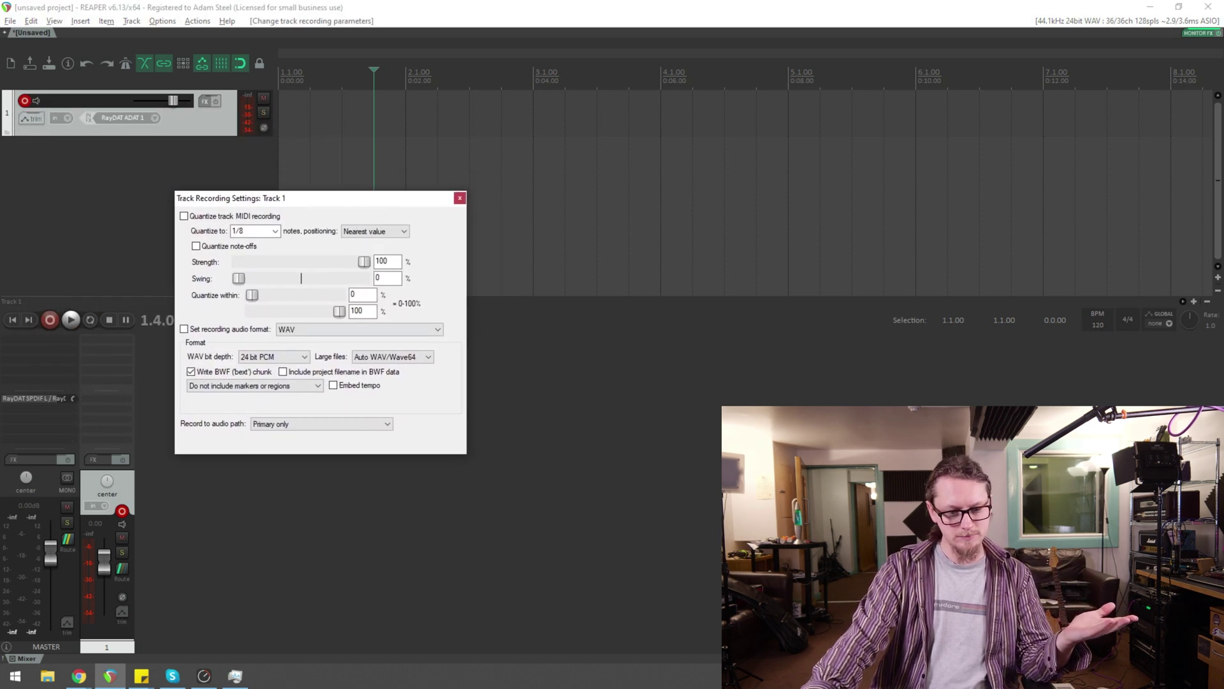
key(Tab)
key(Tab)
key(Tab)
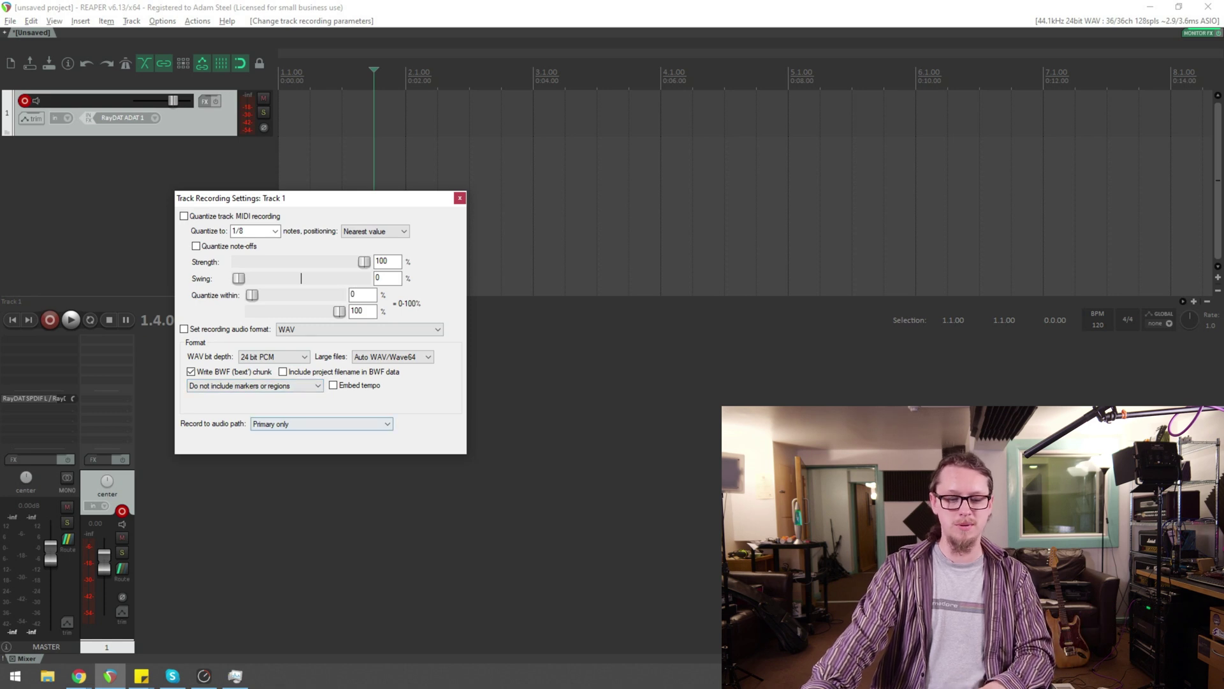
key(alt+Down)
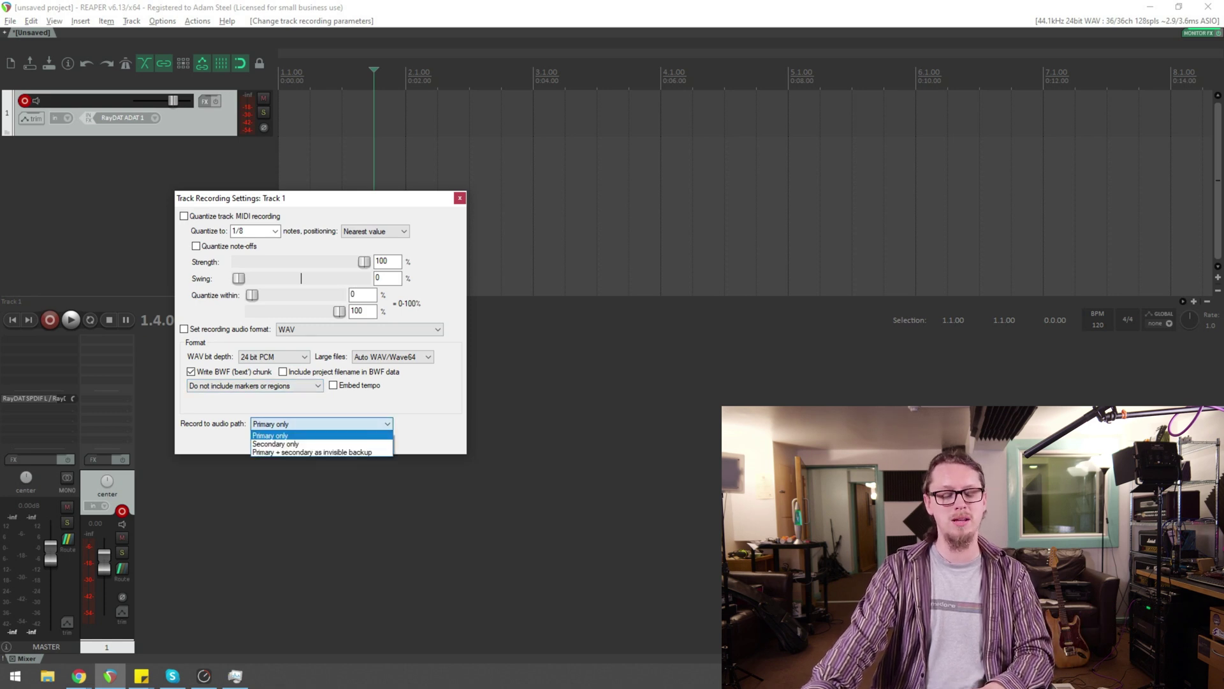
key(Down)
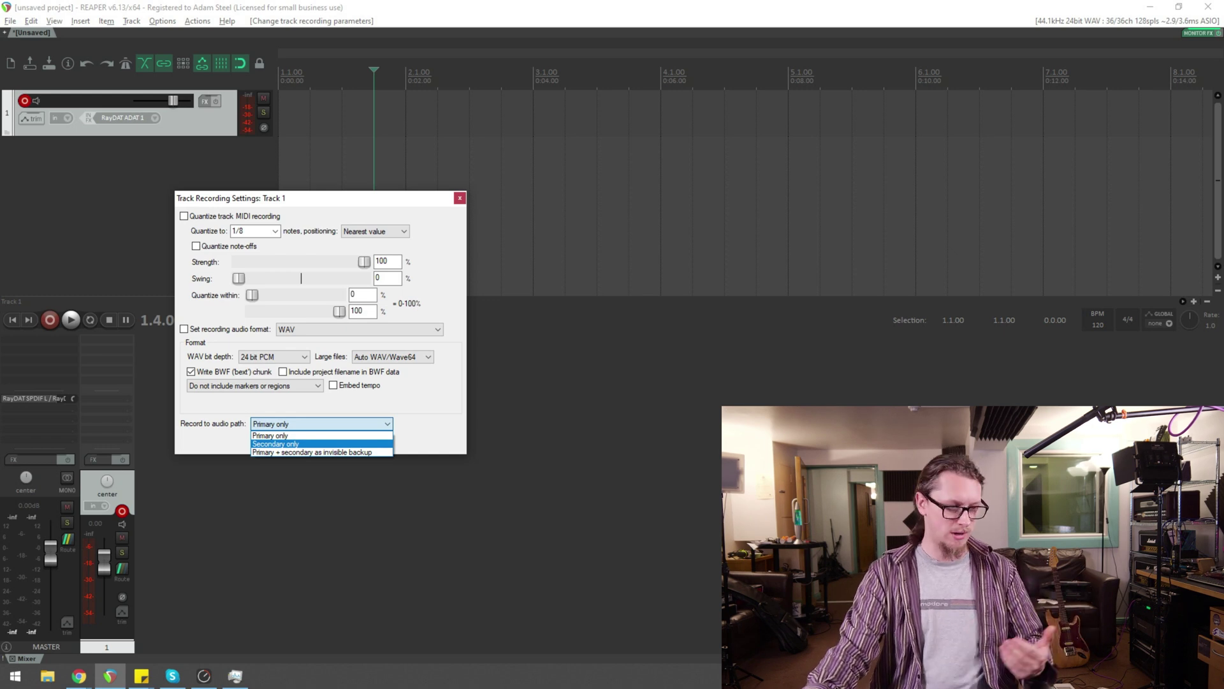
key(Down)
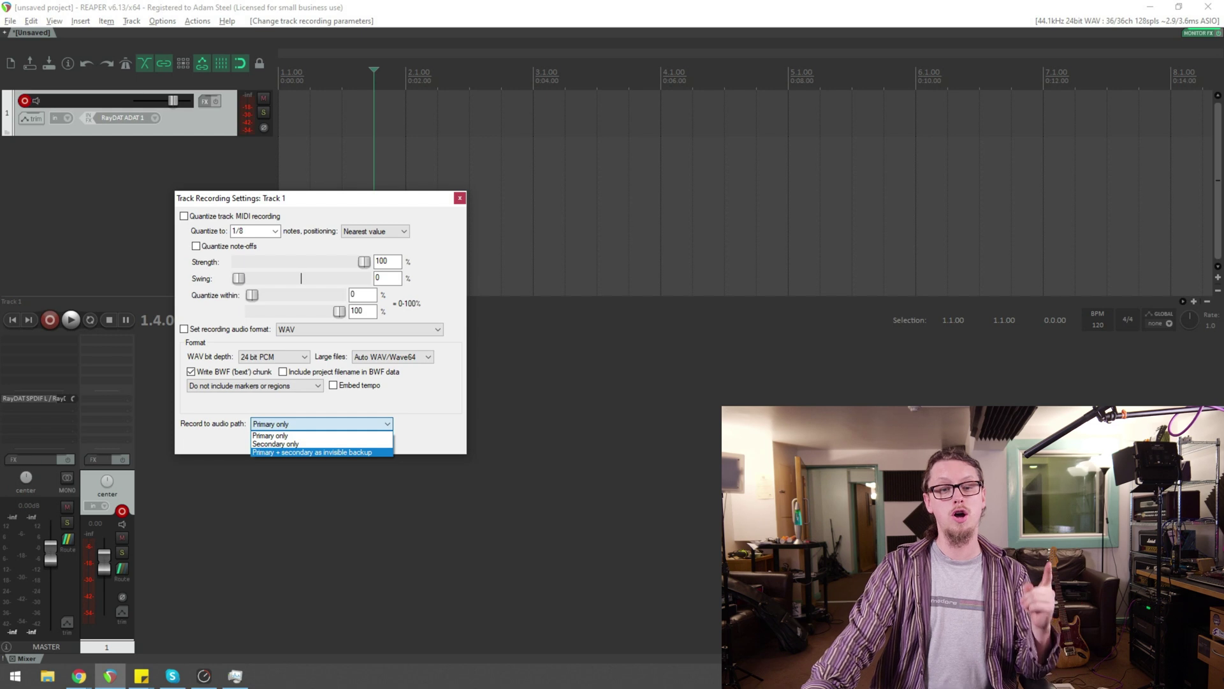
key(Return)
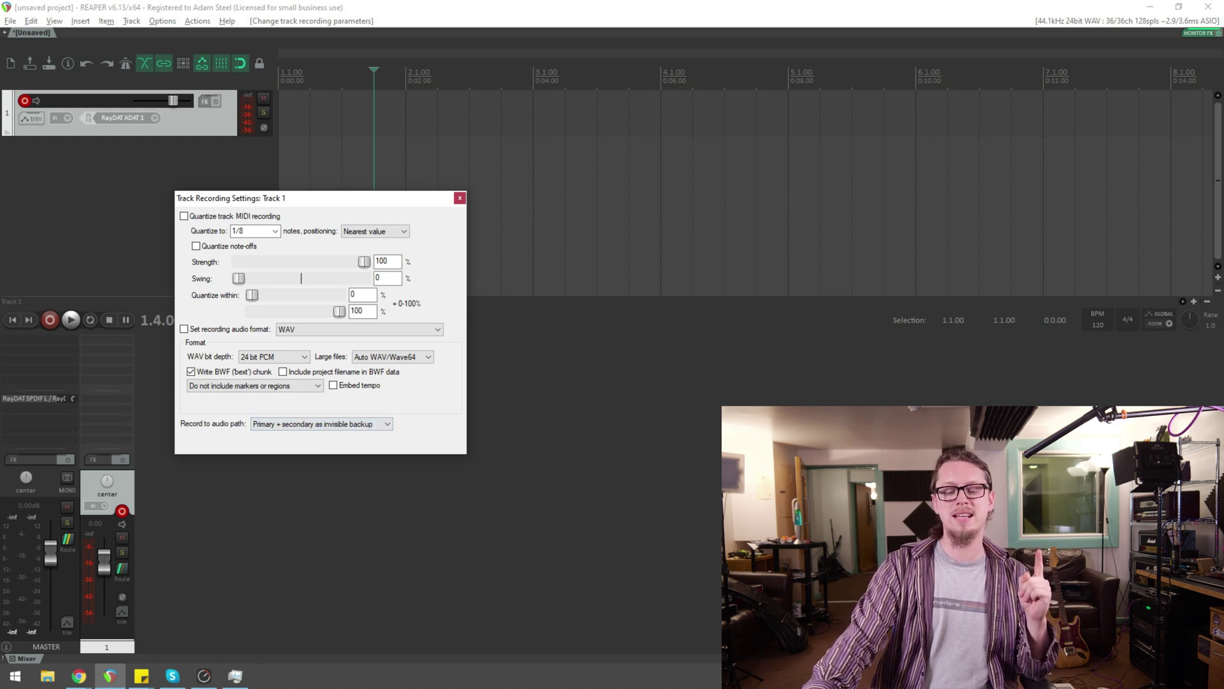